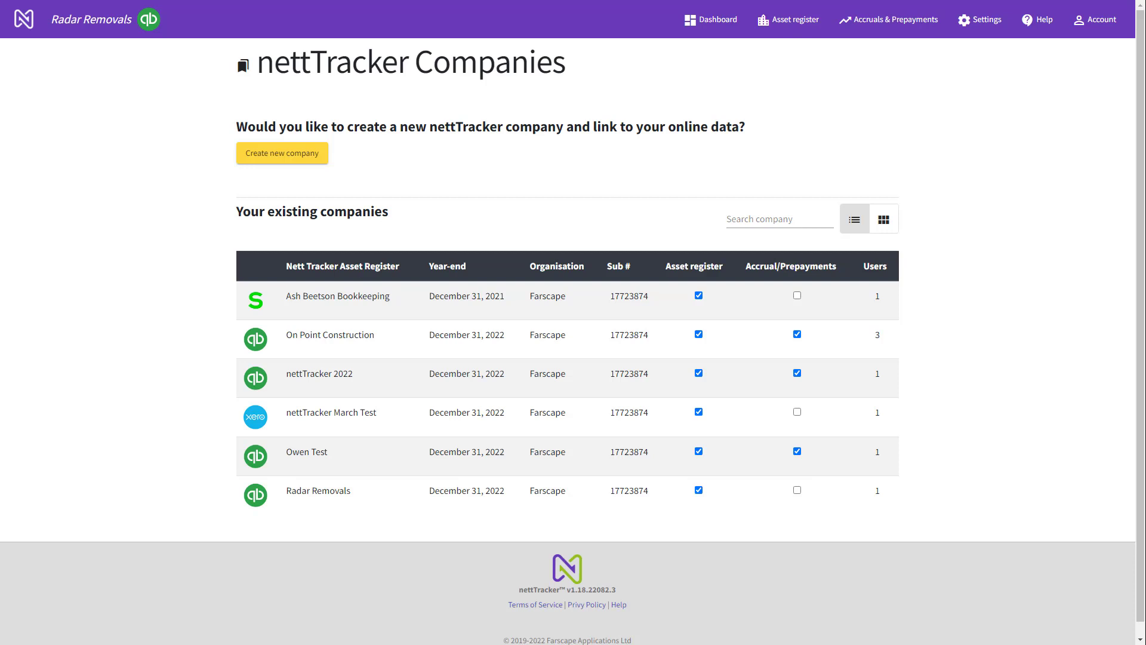
Start creating a new nettTracker company.
{"action": "left_click", "coordinate": [307, 155]}
{"action": "left_click", "coordinate": [1096, 19]}
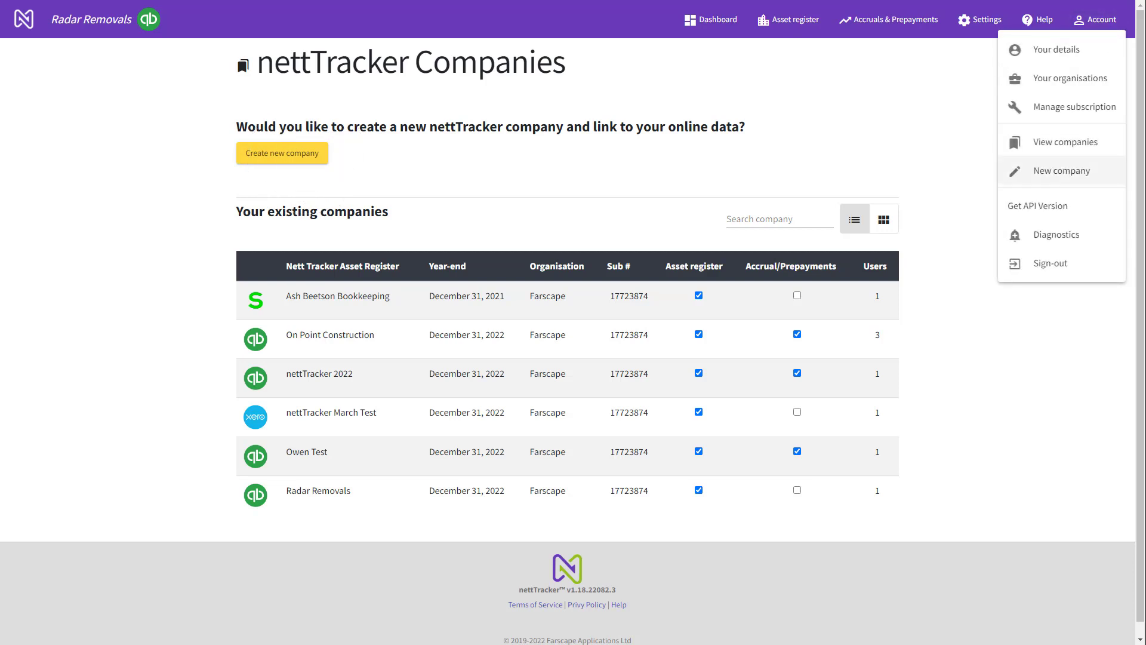
{"action": "left_click", "coordinate": [1062, 171]}
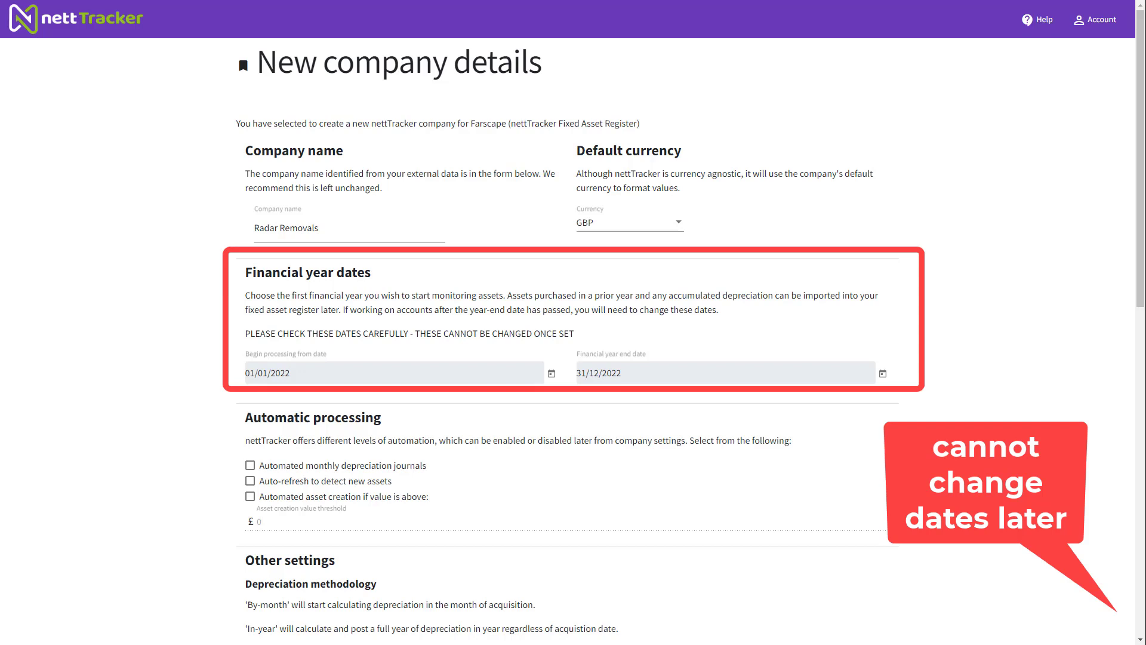
Set the company's processing start date to 01/01/2021 and its financial year end date to 31/12/2021.
{"action": "left_click", "coordinate": [551, 373]}
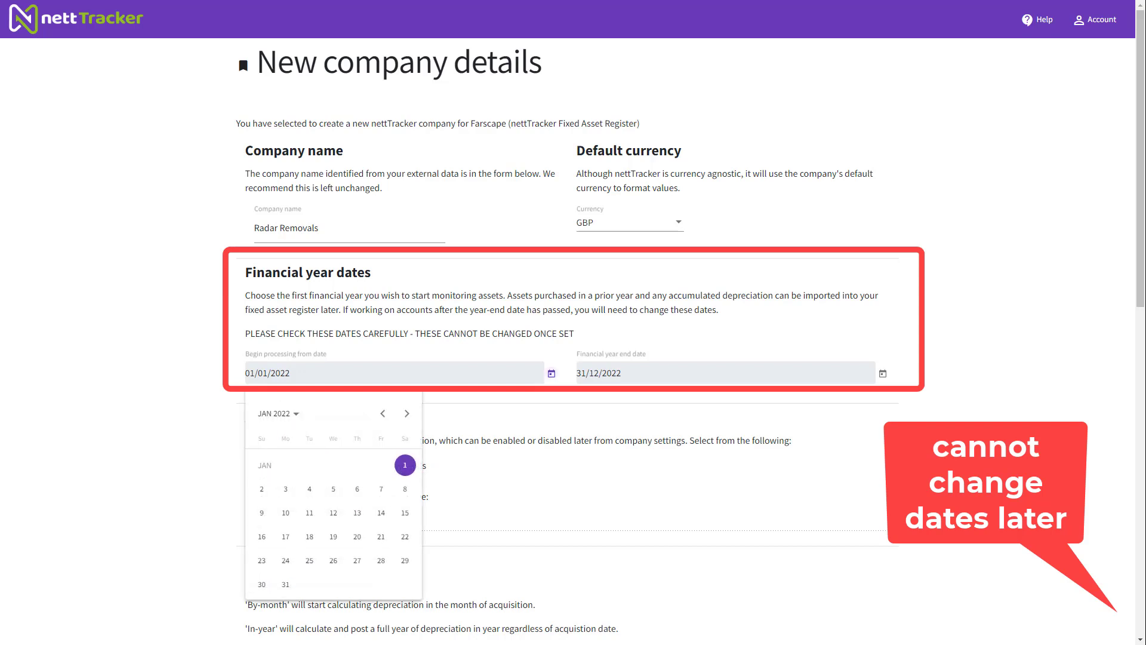
{"action": "left_click", "coordinate": [282, 414]}
{"action": "left_click", "coordinate": [313, 475]}
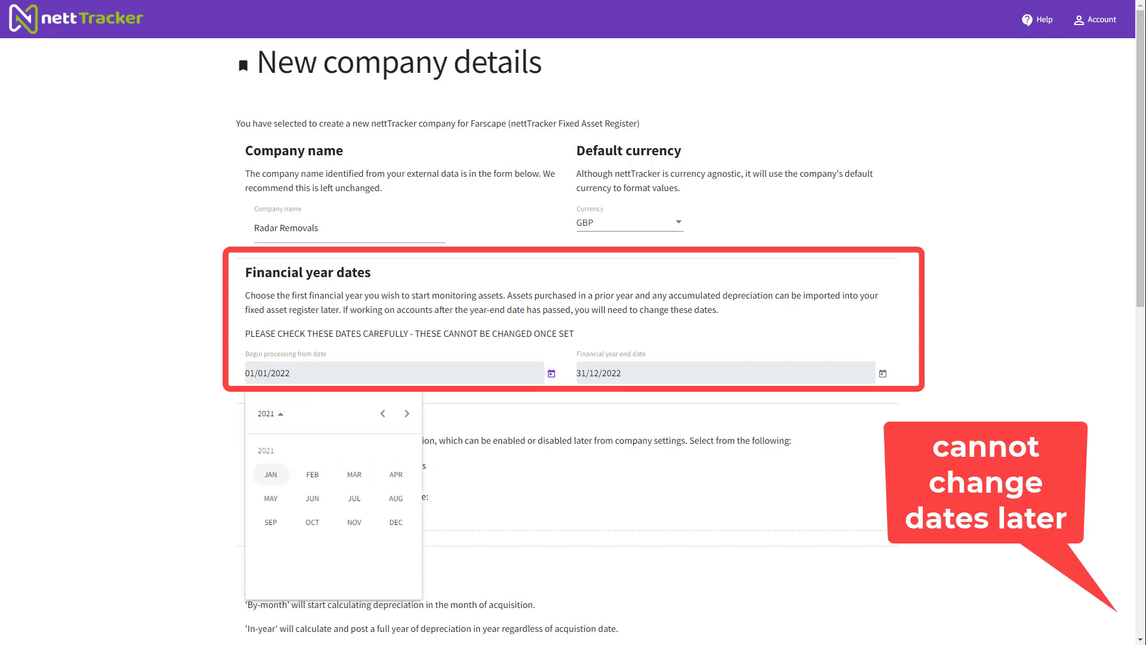
{"action": "left_click", "coordinate": [270, 475]}
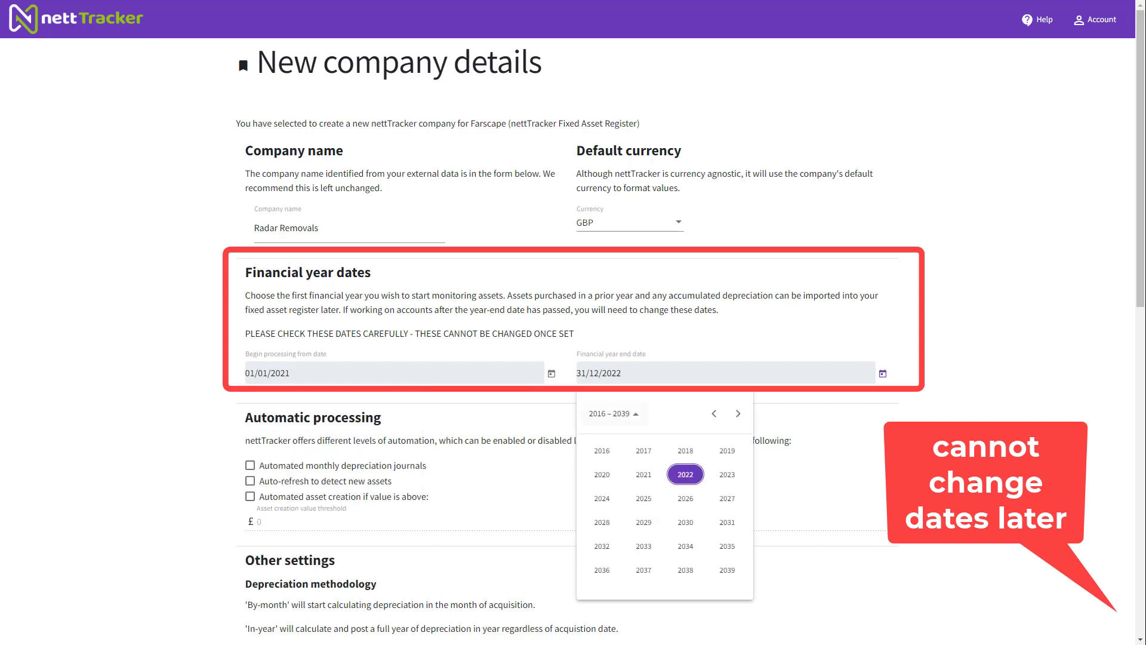
{"action": "left_click", "coordinate": [643, 475]}
{"action": "left_click", "coordinate": [727, 523]}
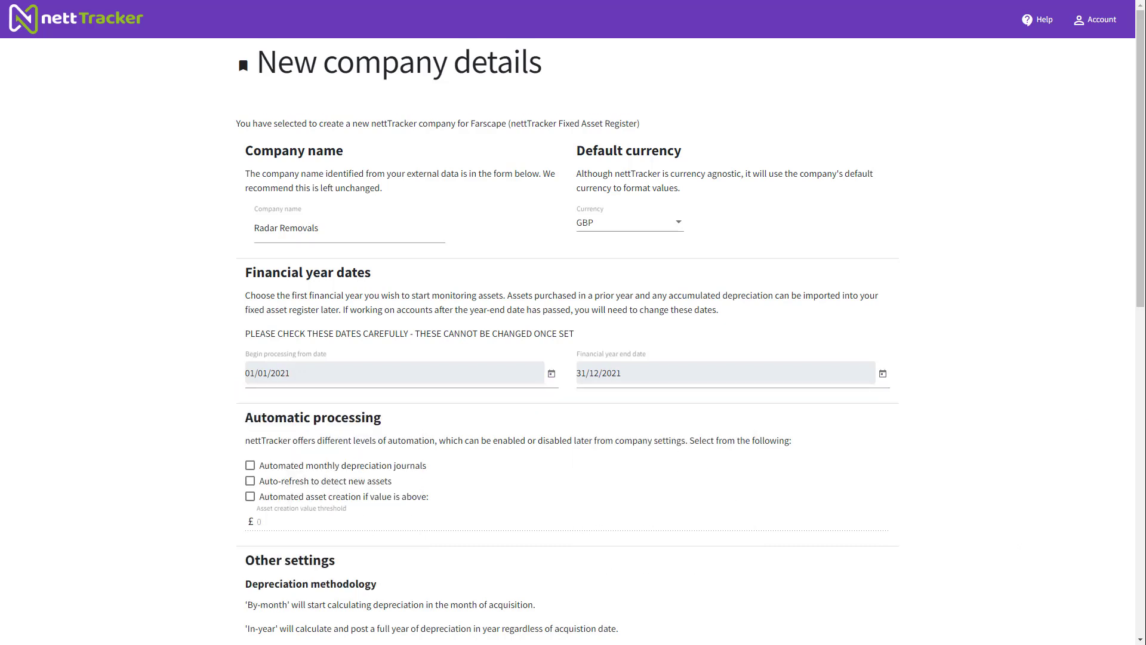
{"action": "scroll", "coordinate": [568, 340], "scroll_direction": "down", "scroll_amount": 5}
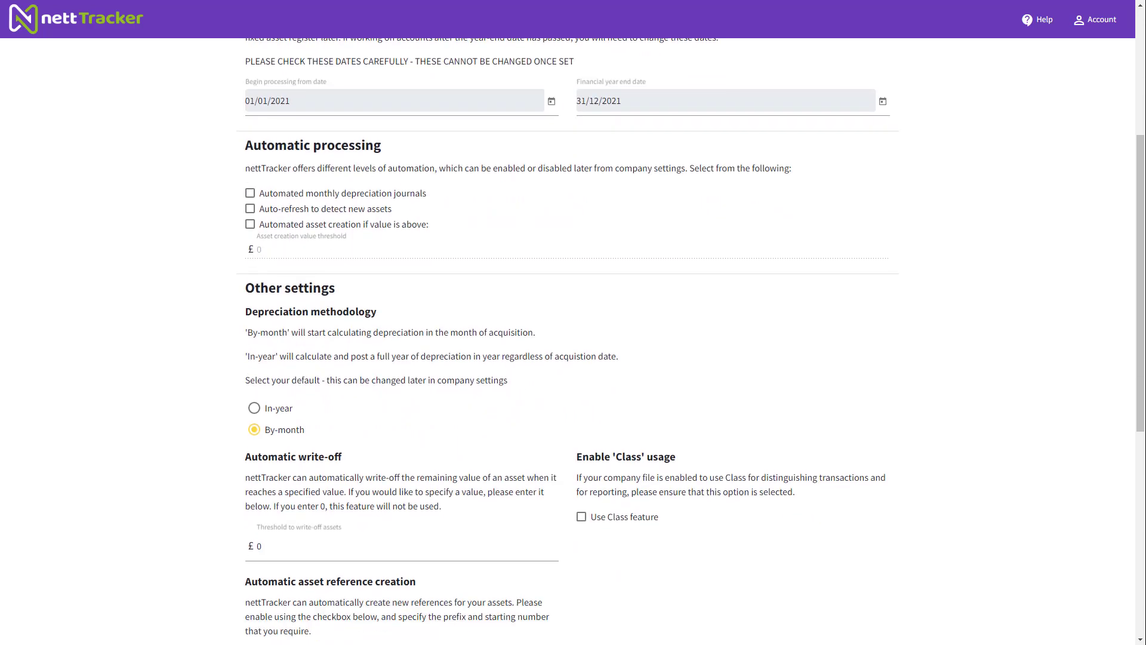
{"action": "scroll", "coordinate": [567, 341], "scroll_direction": "down", "scroll_amount": 1}
{"action": "scroll", "coordinate": [567, 341], "scroll_direction": "down", "scroll_amount": 5}
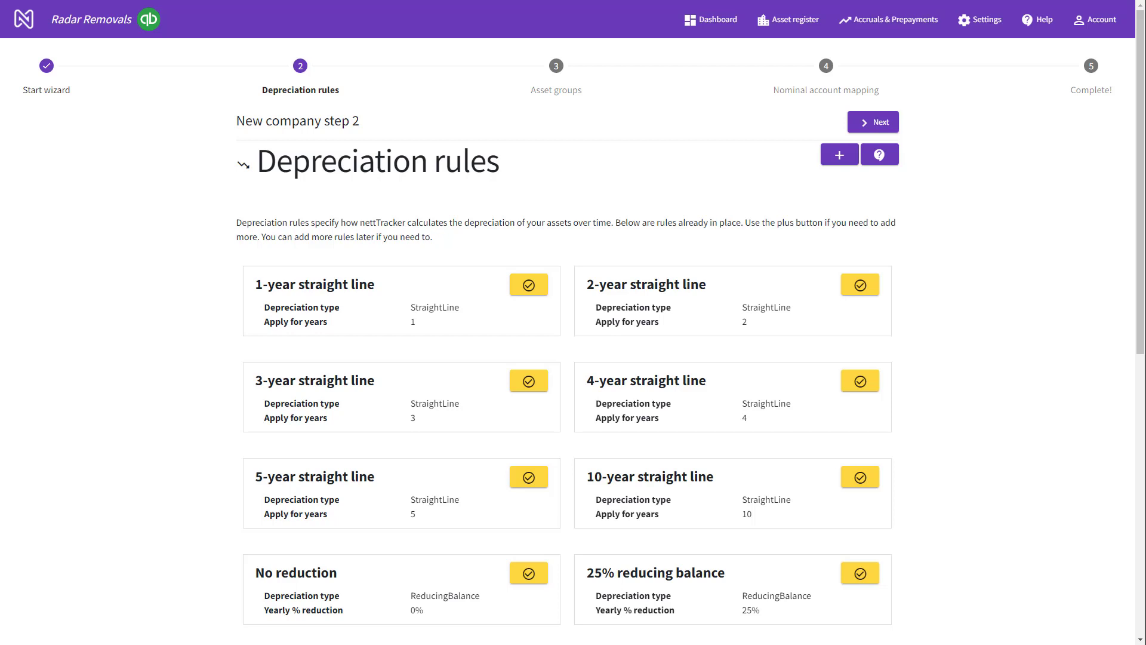
Create a depreciation rule named "25 Years straight line" with the Straight line type over 25 years.
{"action": "left_click", "coordinate": [839, 155]}
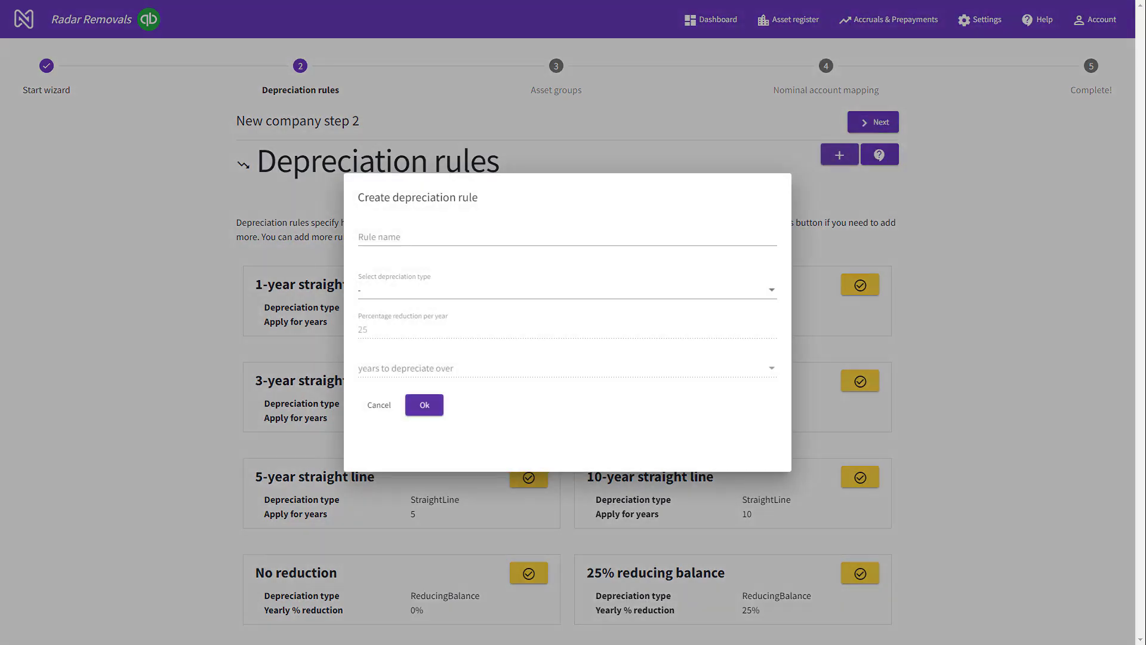
{"action": "left_click", "coordinate": [567, 290]}
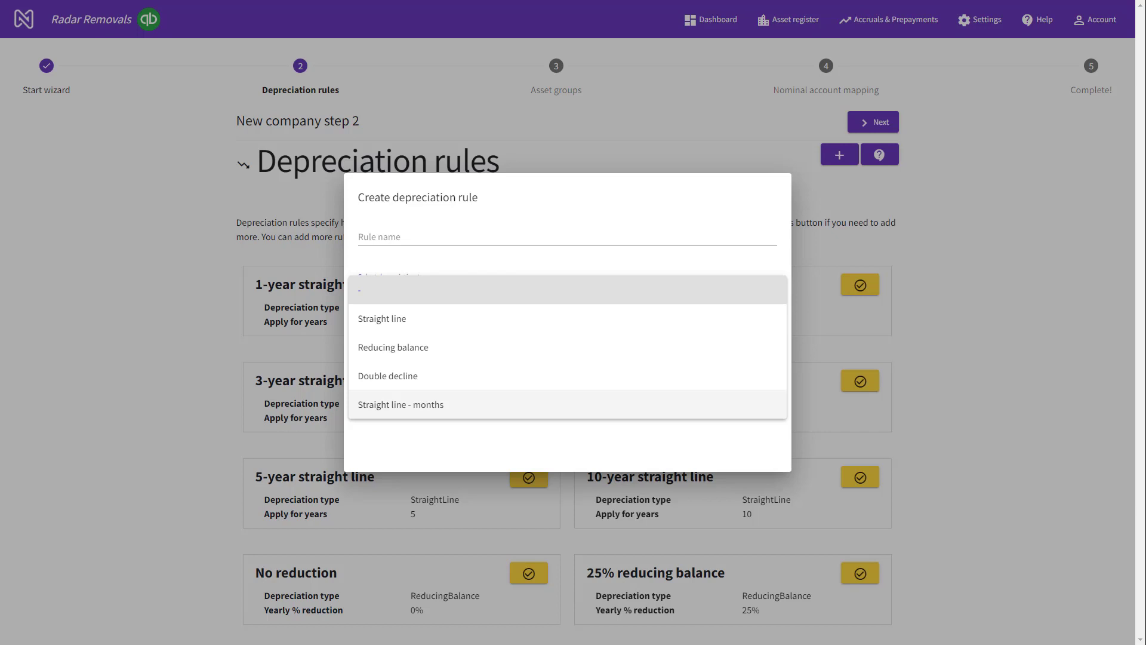
{"action": "left_click", "coordinate": [382, 318]}
{"action": "scroll", "coordinate": [383, 374], "scroll_direction": "down", "scroll_amount": 6}
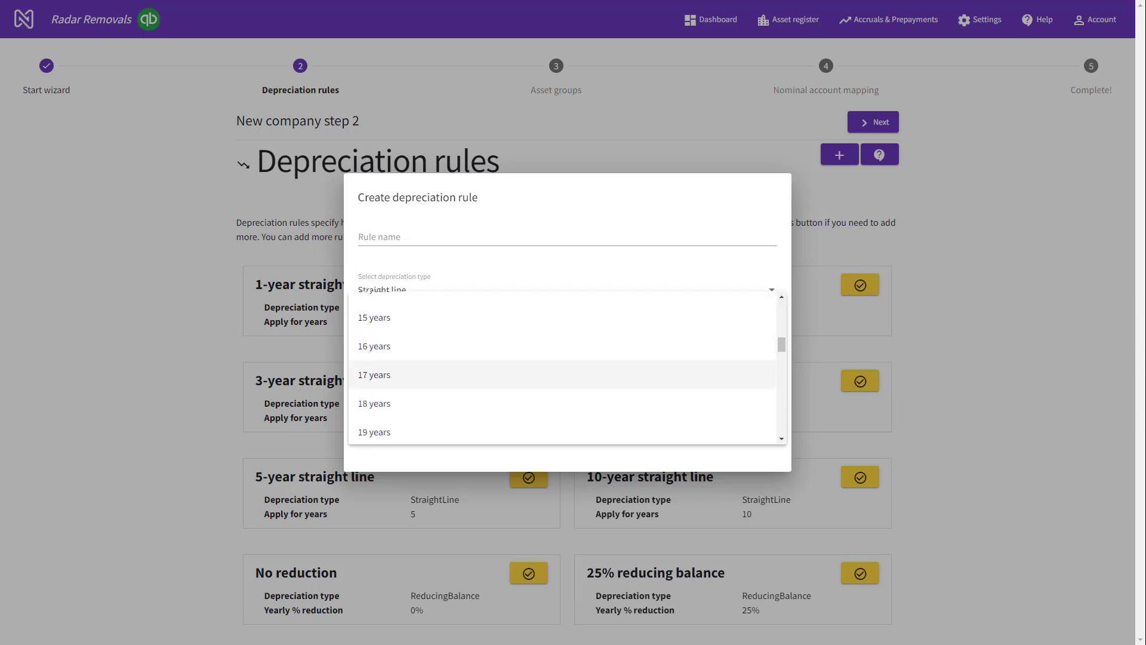
{"action": "scroll", "coordinate": [382, 374], "scroll_direction": "down", "scroll_amount": 3}
{"action": "left_click", "coordinate": [382, 433]}
{"action": "left_click", "coordinate": [383, 237]}
{"action": "type", "text": "25 Years st"}
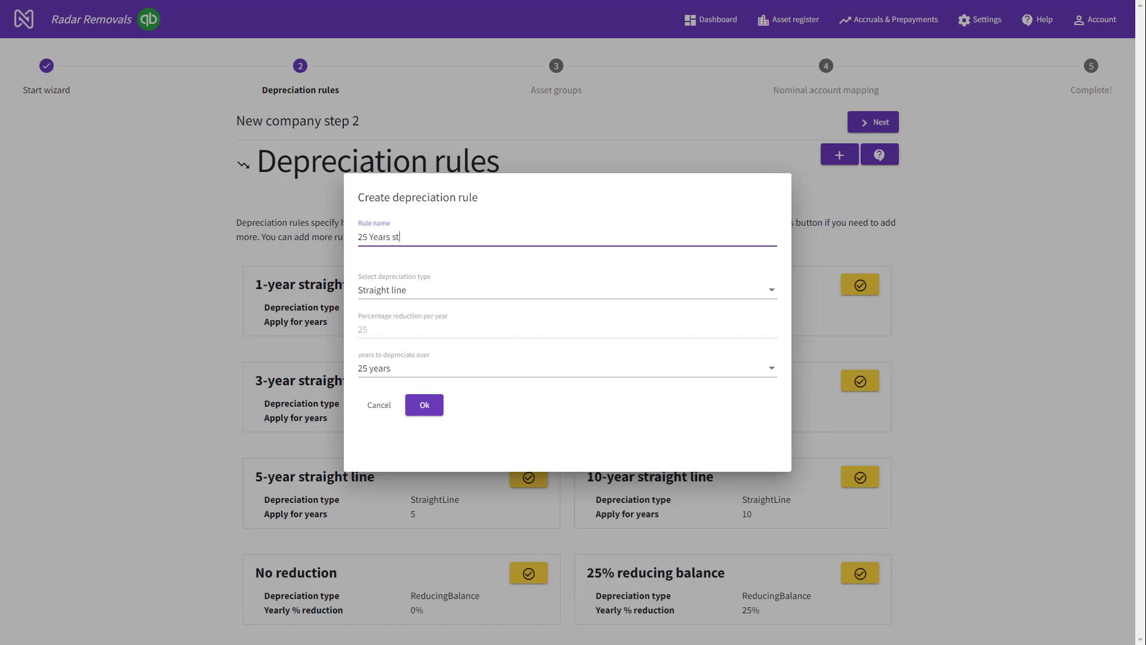
{"action": "type", "text": "raight line"}
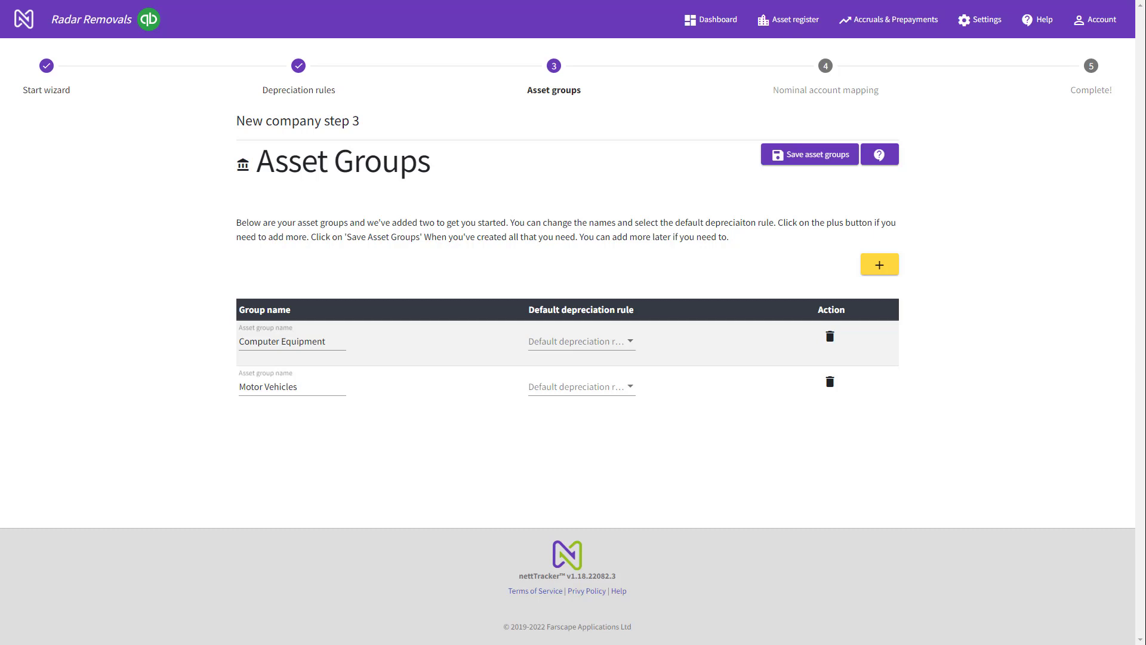
{"action": "left_click_drag", "start_coordinate": [300, 387], "coordinate": [238, 387]}
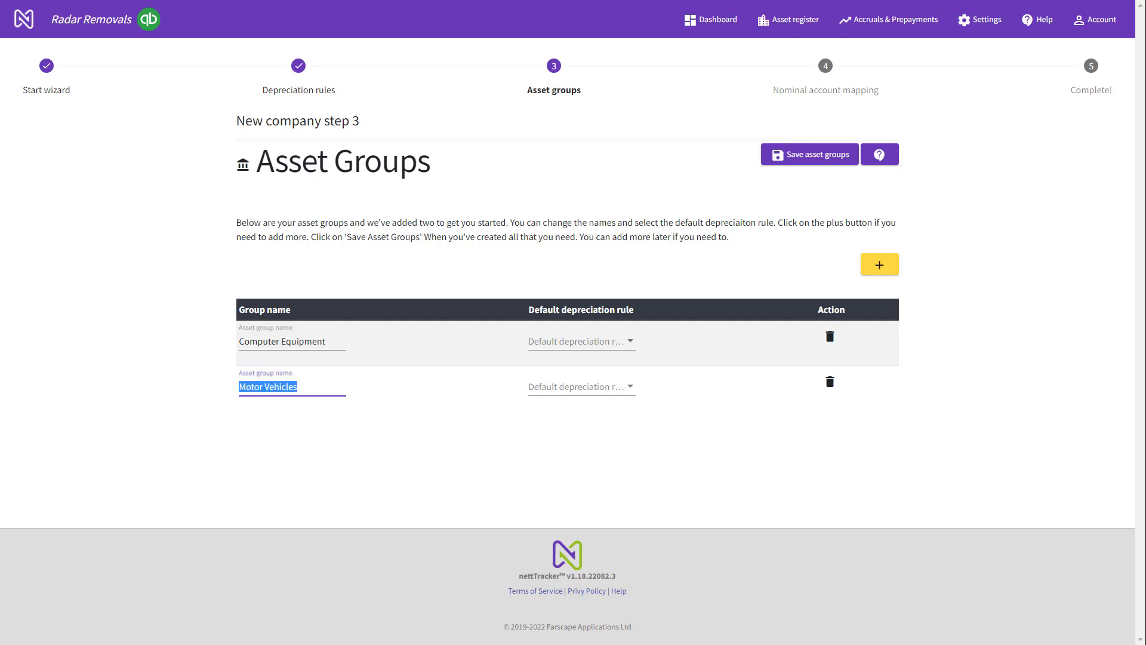
{"action": "key", "text": "ctrl"}
{"action": "key", "text": "ctrl"}
{"action": "key", "text": "ctrl"}
{"action": "key", "text": "ctrl"}
{"action": "key", "text": "ctrl"}
{"action": "key", "text": "ctrl"}
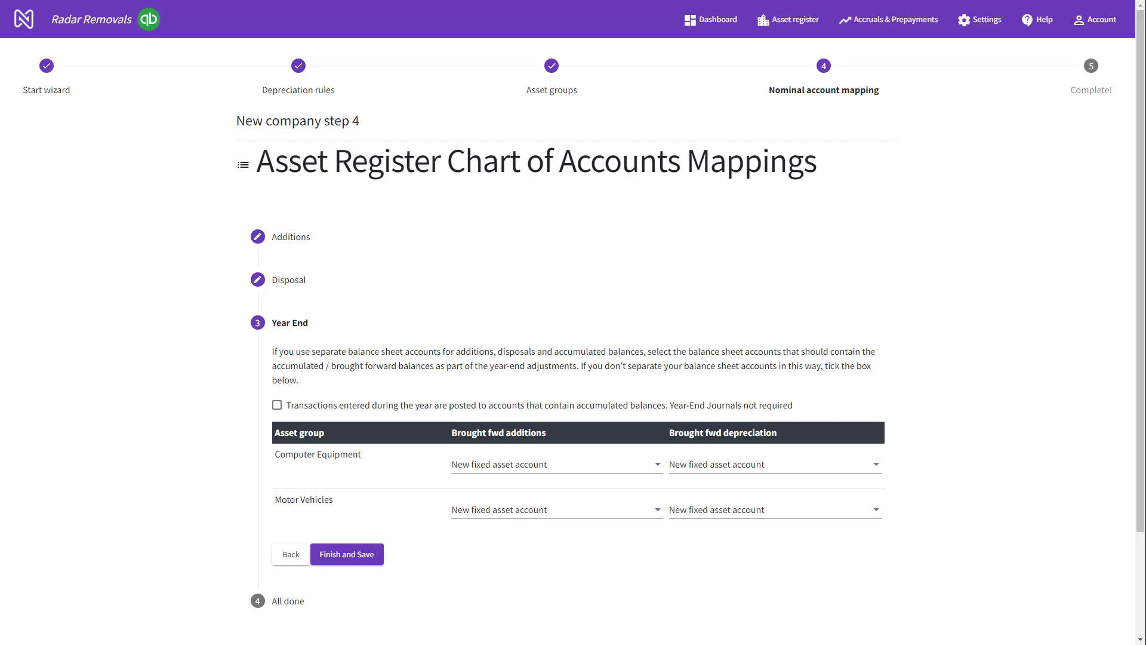
Mark year-end journals as not required in the year-end account mappings.
{"action": "left_click", "coordinate": [277, 406]}
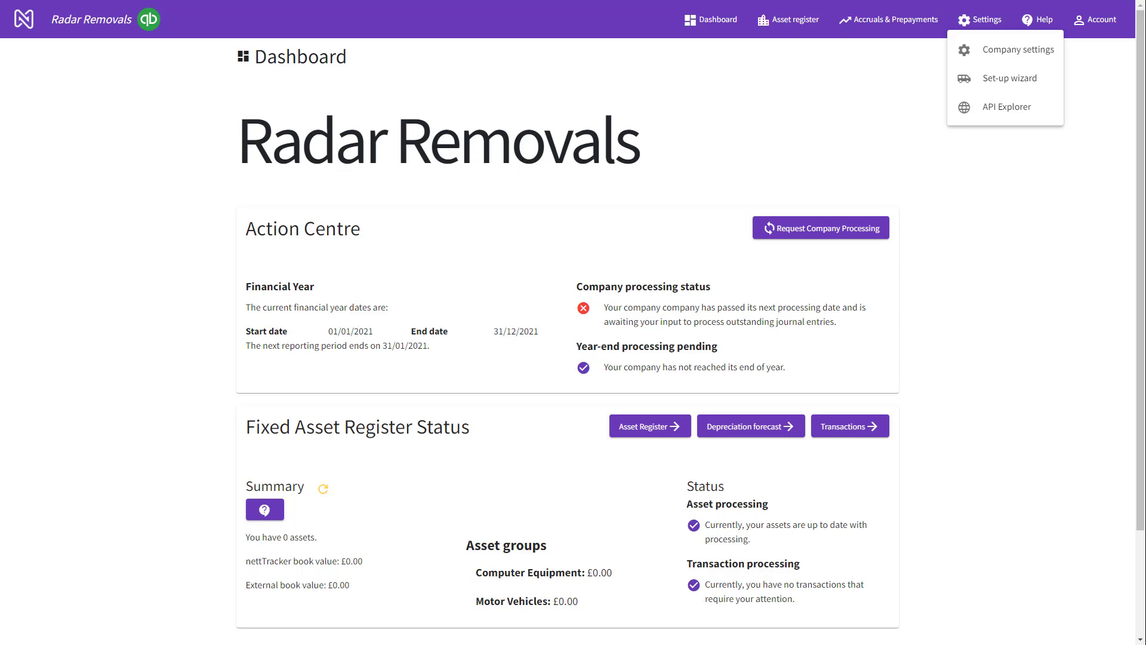
Open Asset Groups & Mappings and locate where the account mappings are managed.
{"action": "left_click", "coordinate": [789, 19]}
{"action": "left_click", "coordinate": [788, 19]}
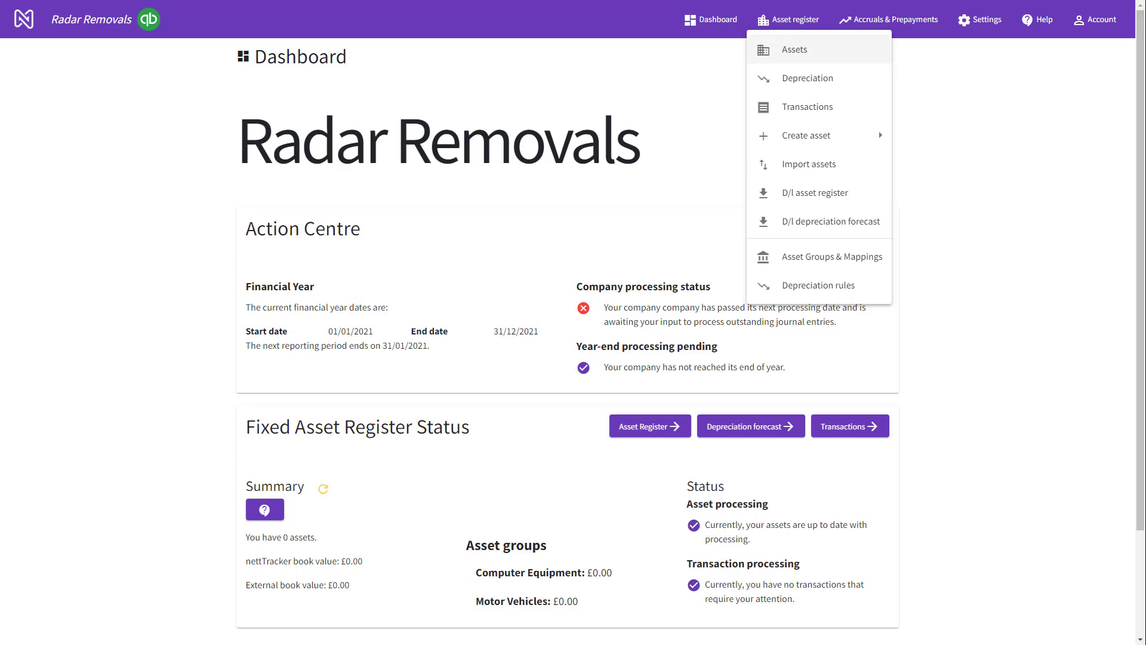
{"action": "mouse_move", "coordinate": [807, 136]}
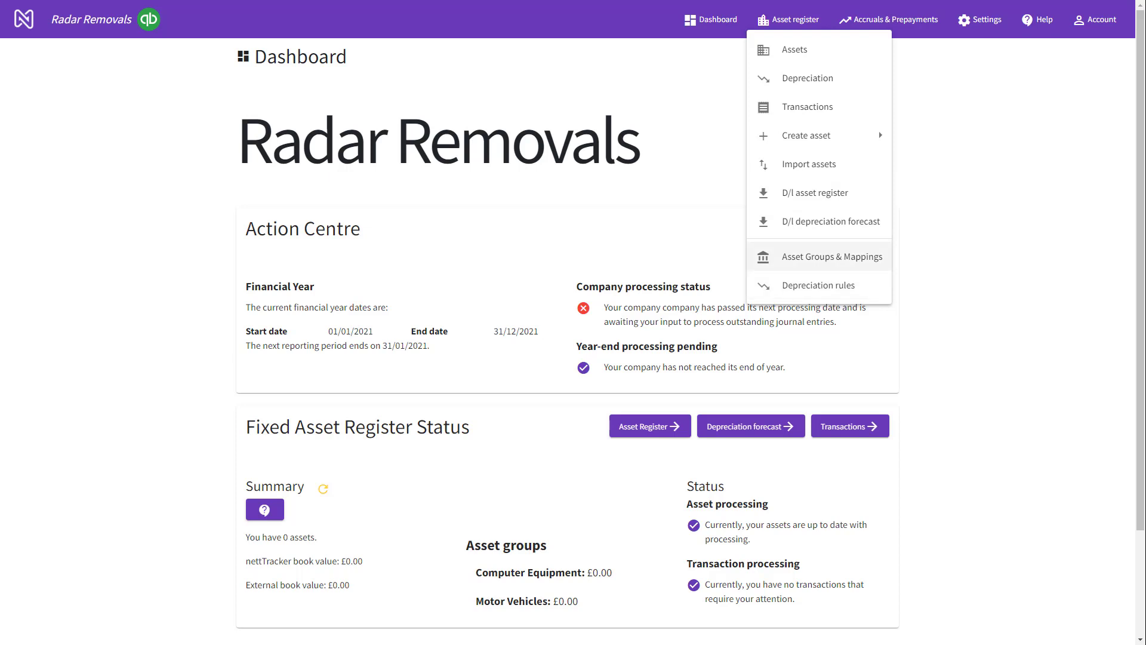
{"action": "left_click", "coordinate": [869, 256]}
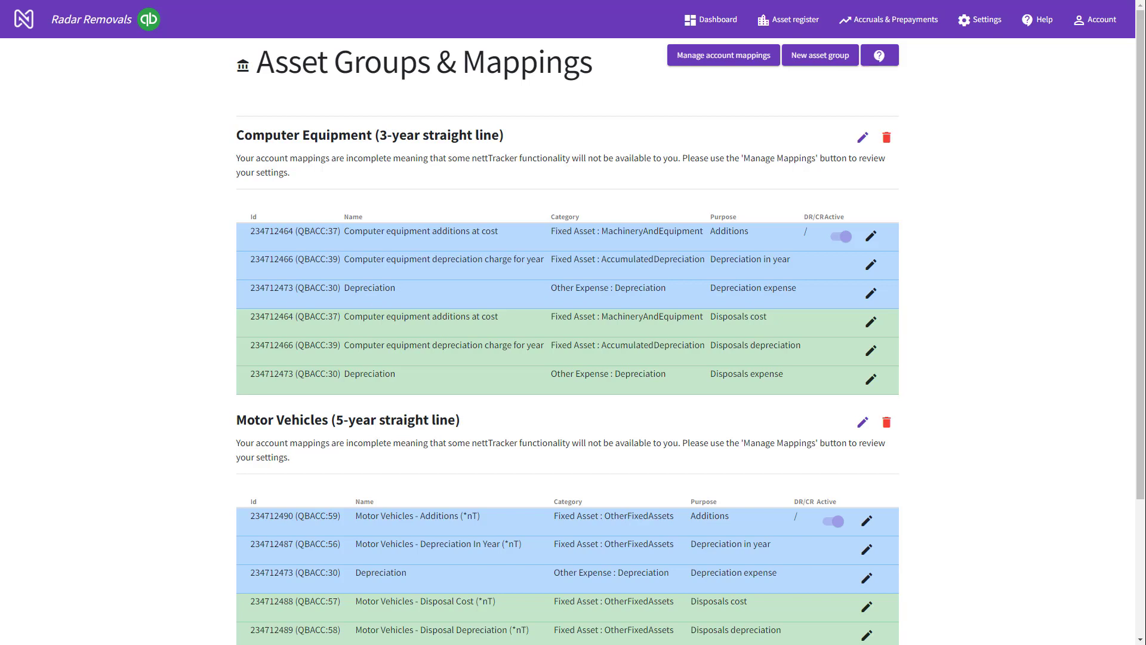
{"action": "left_click", "coordinate": [725, 56]}
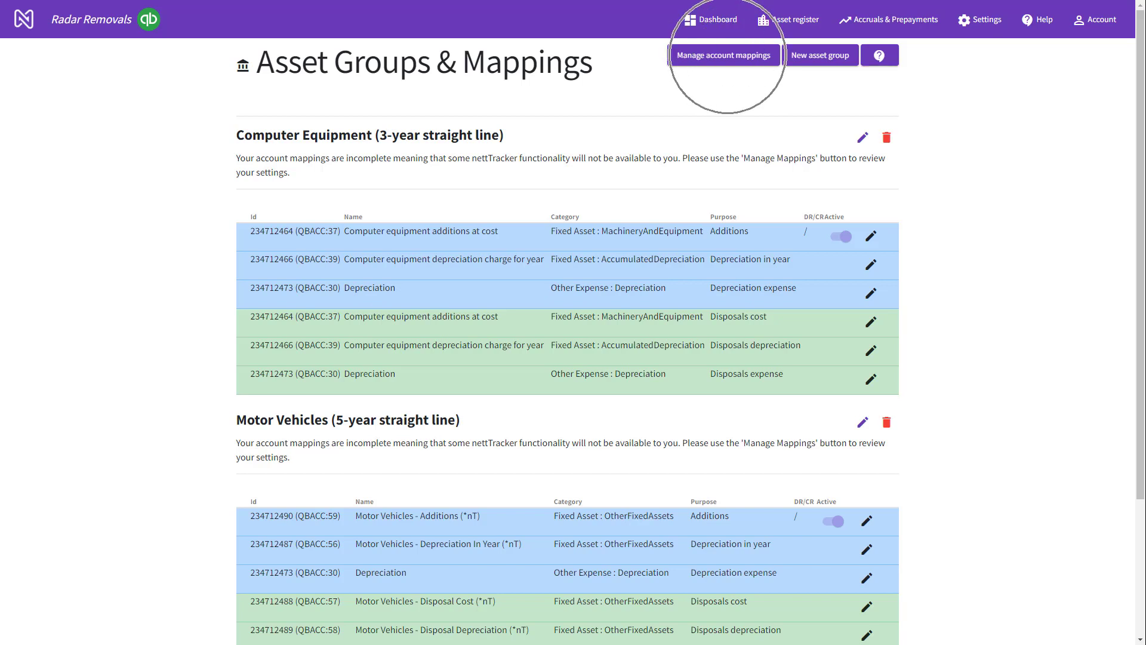
{"action": "key", "text": "ctrl"}
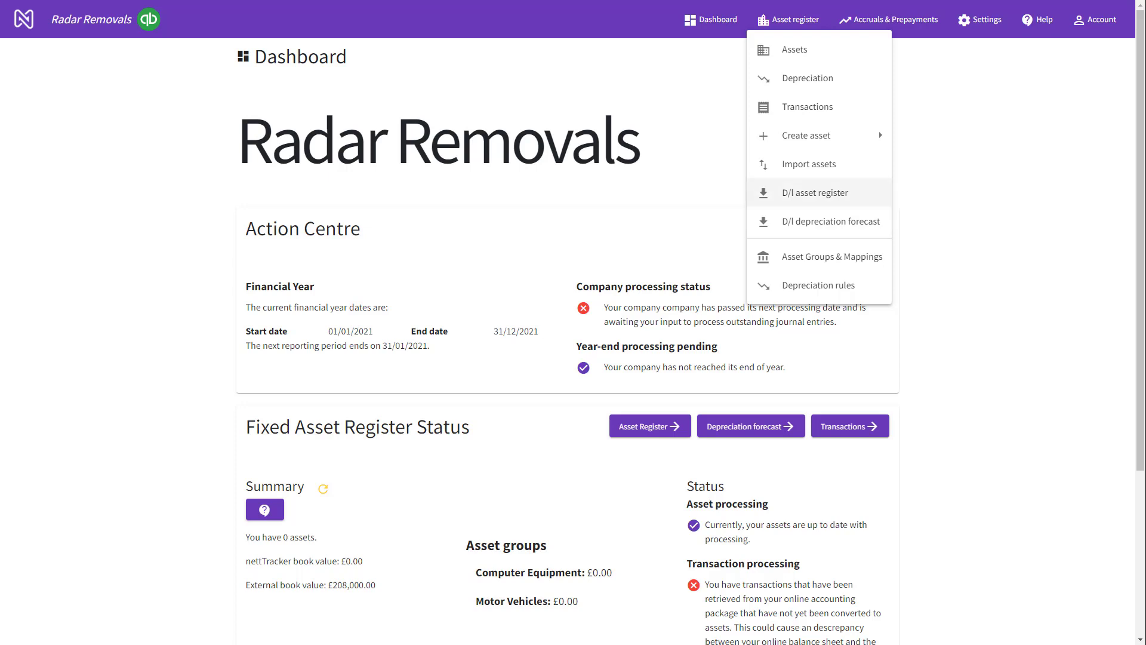
Download the asset import template from the Import Assets page and enable editing of it in Excel.
{"action": "left_click", "coordinate": [814, 164]}
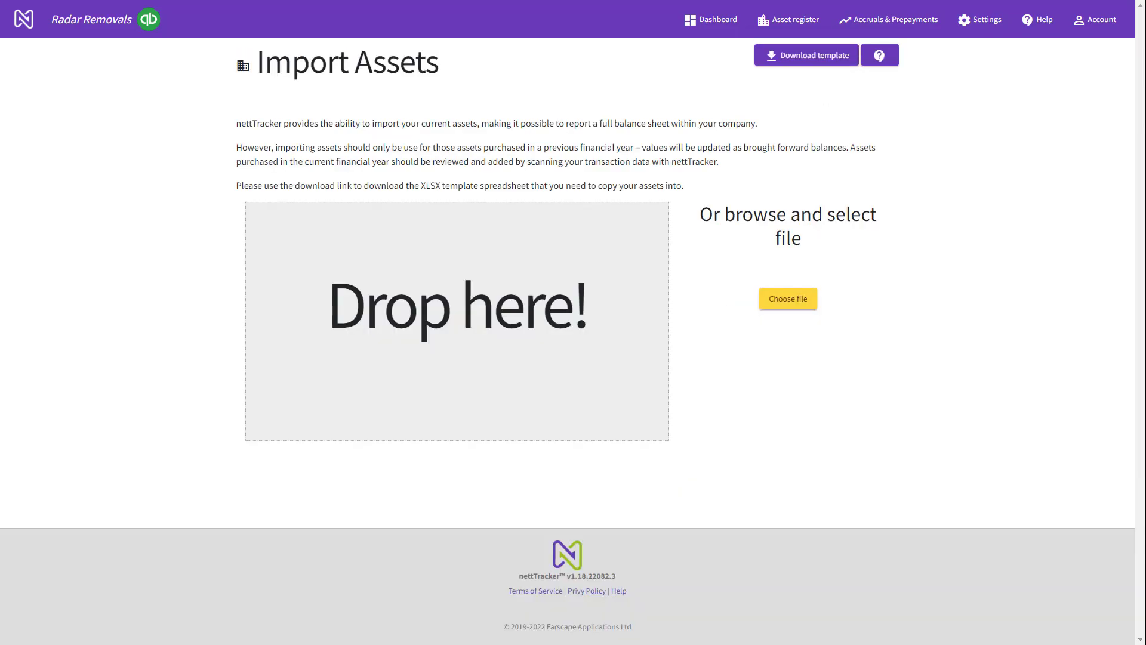
{"action": "left_click", "coordinate": [814, 55]}
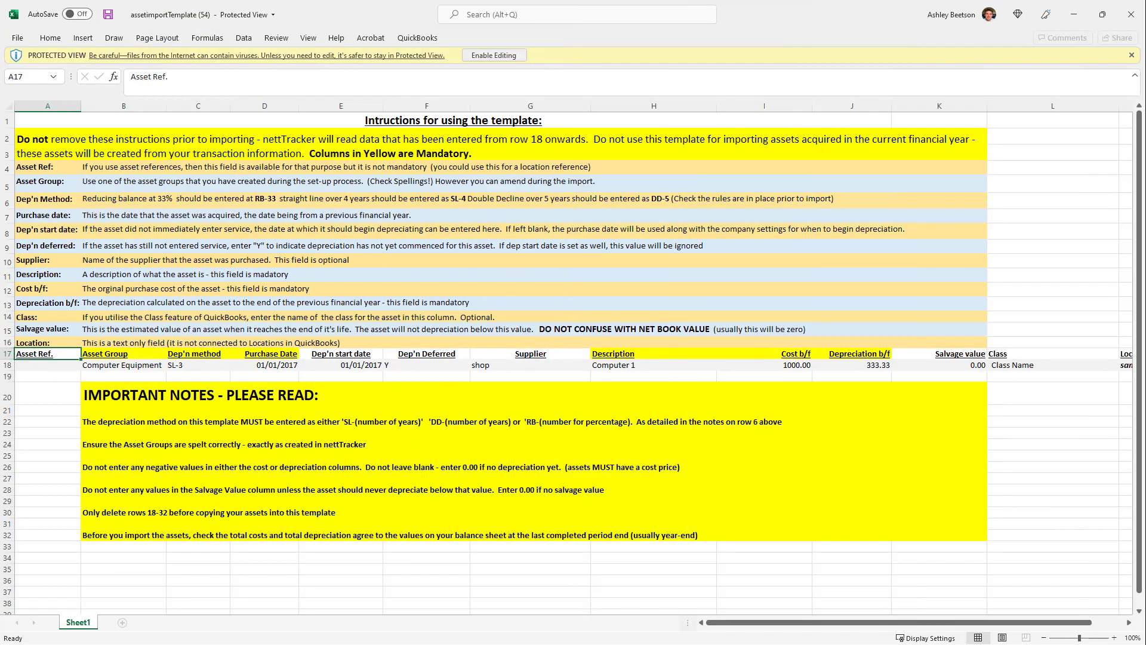
{"action": "left_click", "coordinate": [494, 55]}
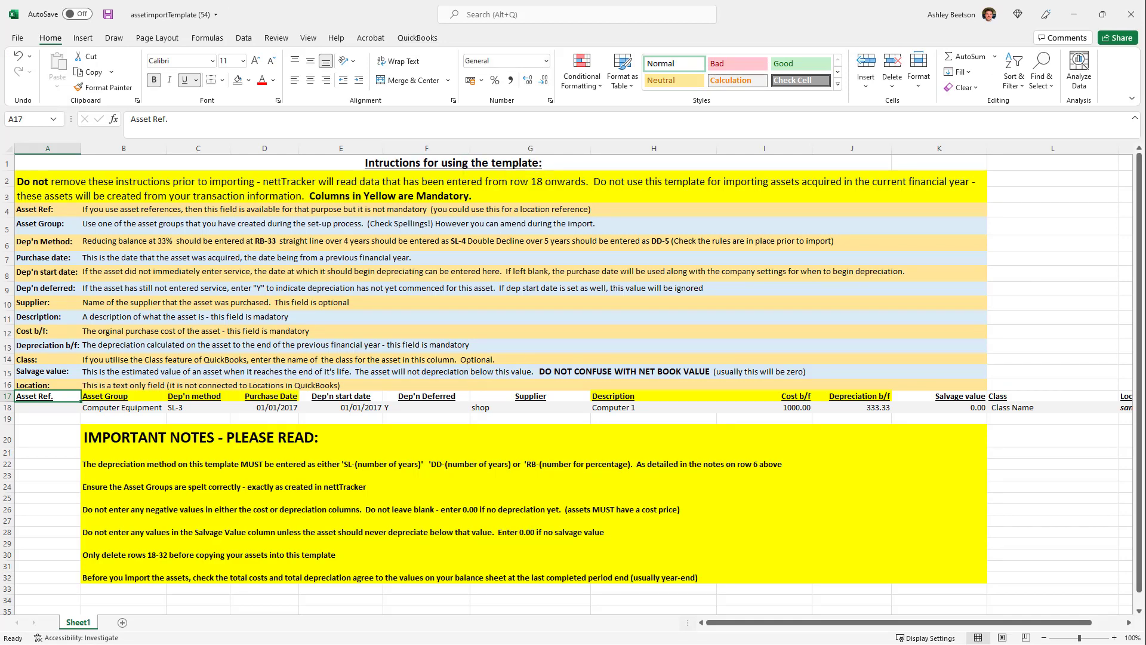
Examine the template's instruction rows and select the sample asset and important notes in rows 18 to 32.
{"action": "left_click_drag", "start_coordinate": [7, 179], "coordinate": [7, 372]}
{"action": "left_click_drag", "start_coordinate": [7, 439], "coordinate": [7, 577]}
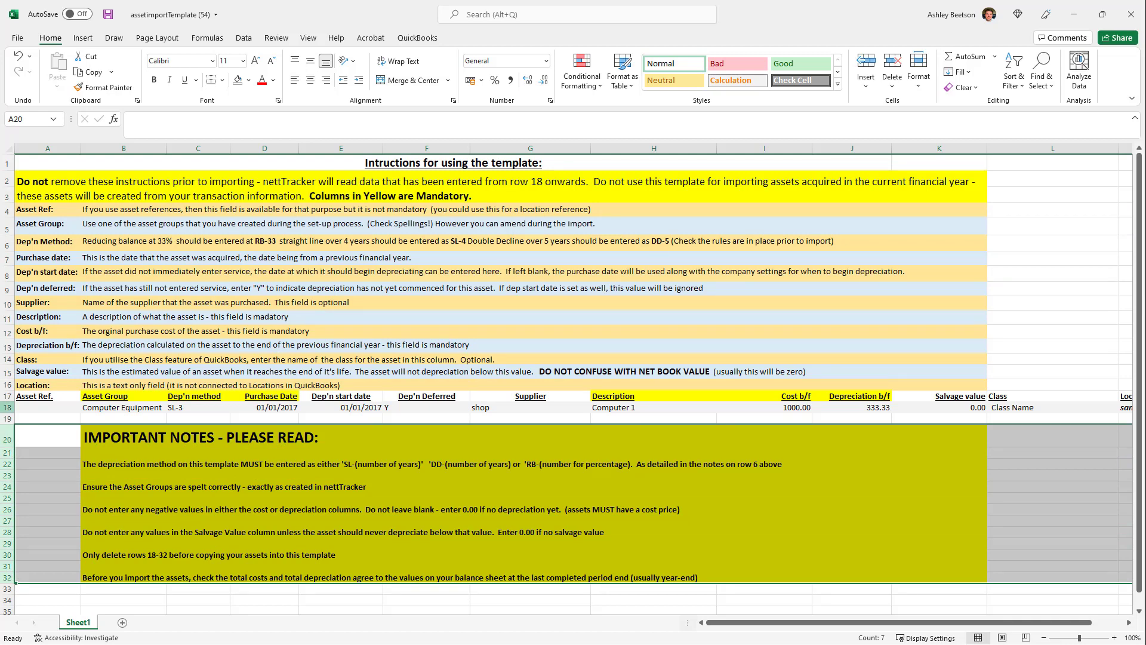
{"action": "left_click_drag", "start_coordinate": [7, 407], "coordinate": [7, 590]}
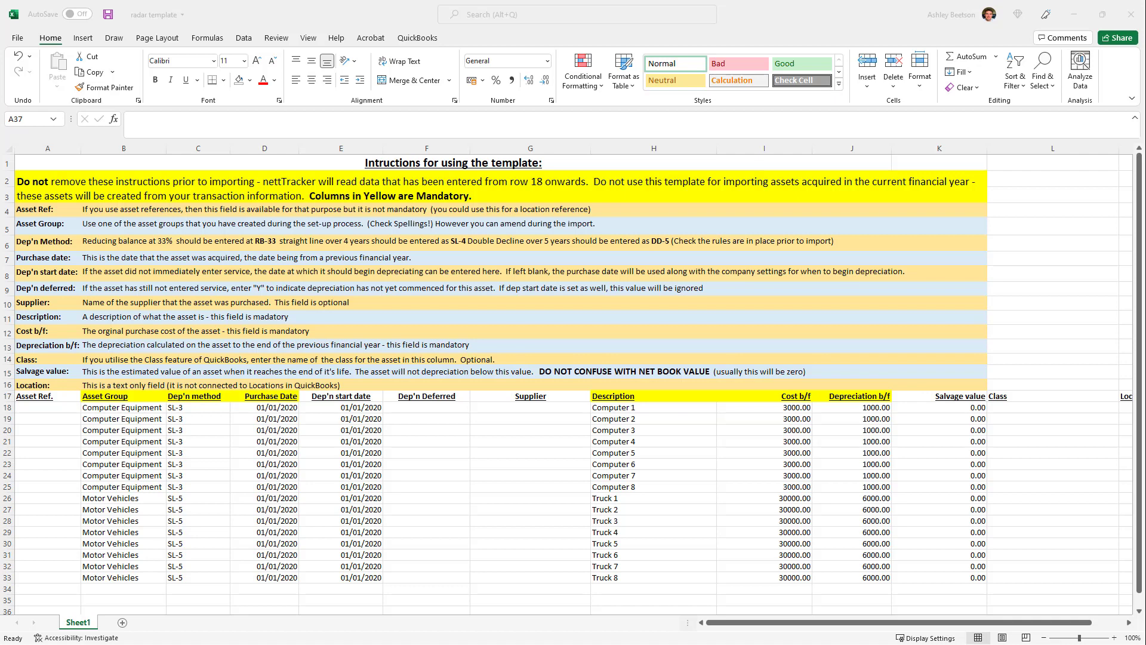
Check the totals of the Cost b/f and Depreciation b/f columns in the radar template, and review the assets' depreciation methods.
{"action": "left_click_drag", "start_coordinate": [764, 407], "coordinate": [764, 578]}
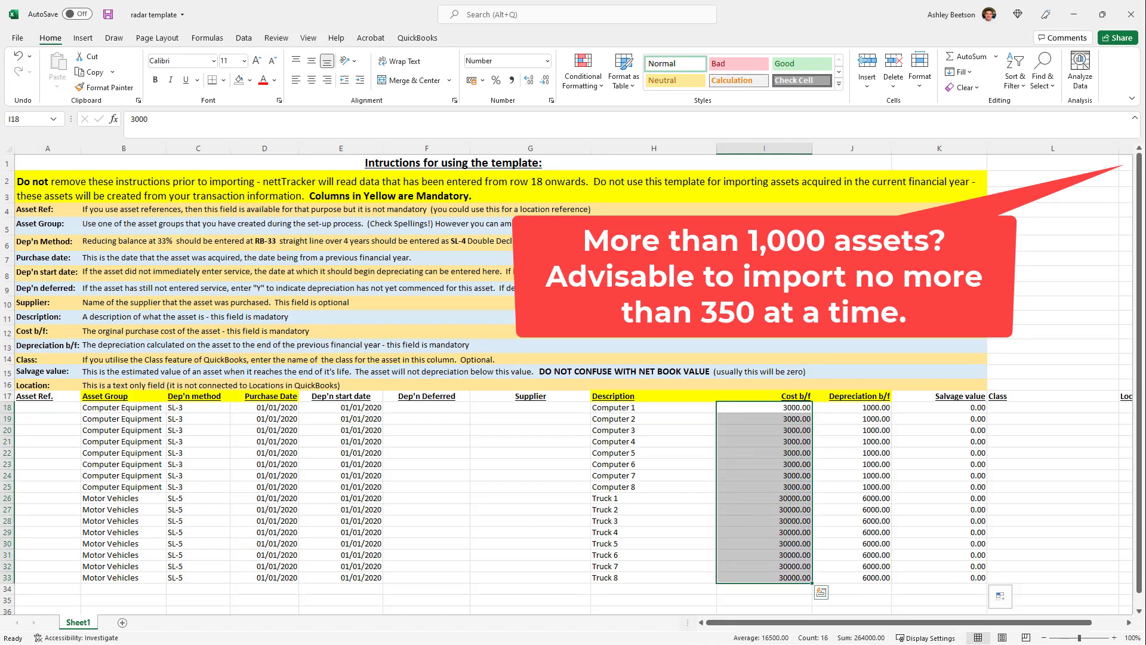
{"action": "left_click_drag", "start_coordinate": [852, 407], "coordinate": [852, 577]}
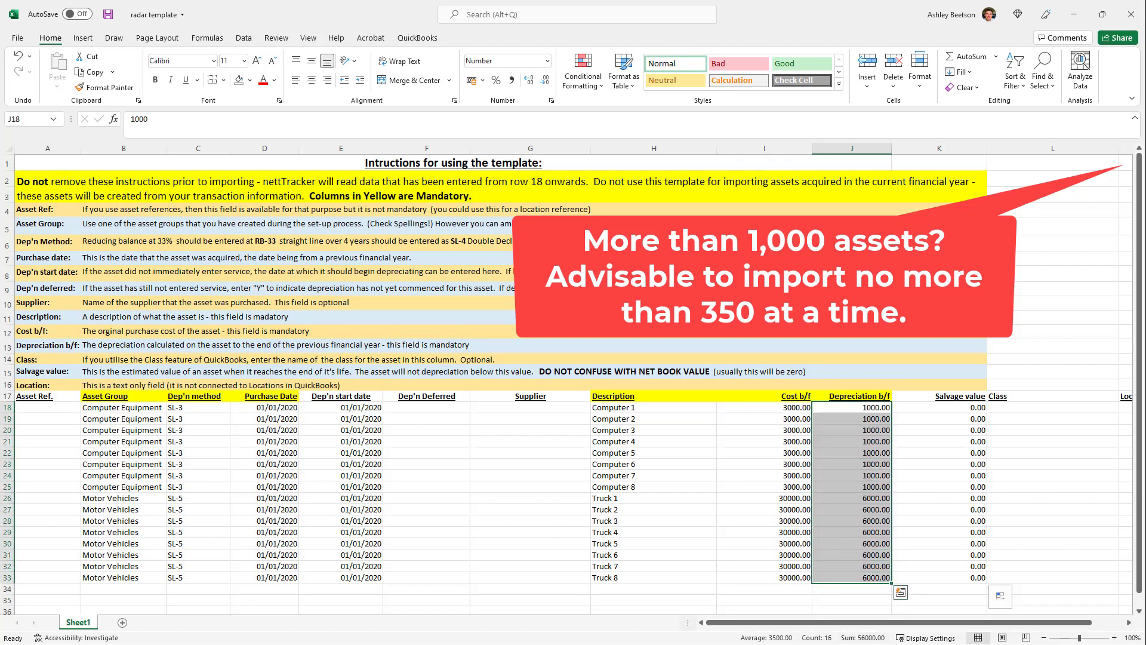
{"action": "left_click", "coordinate": [764, 610]}
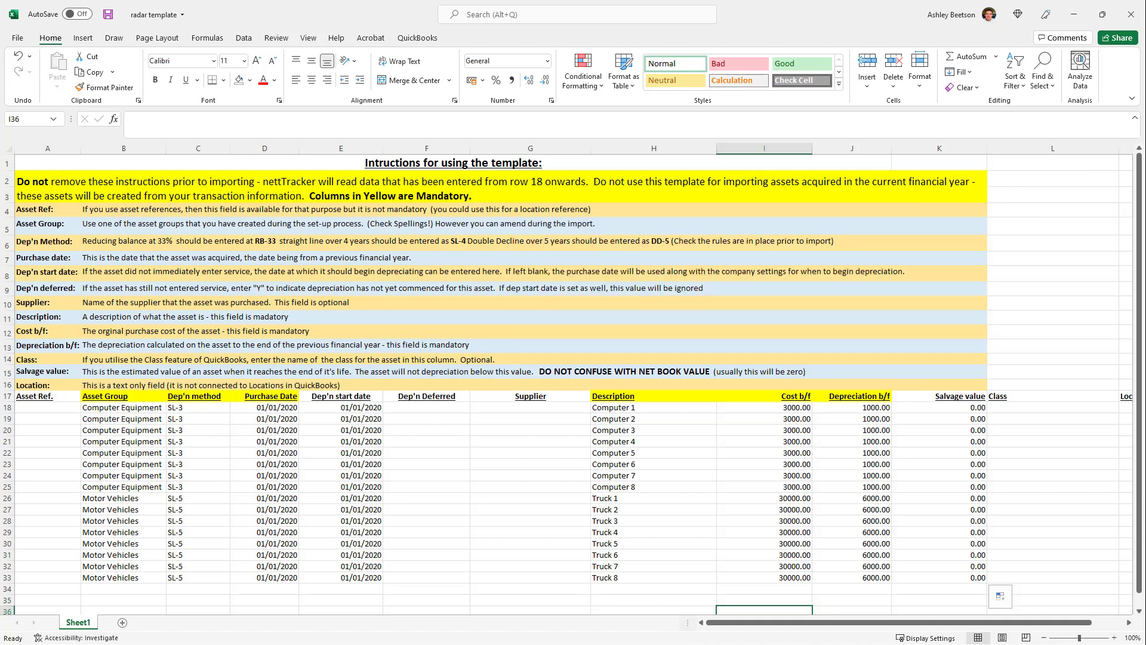
{"action": "key", "text": "alt+Tab"}
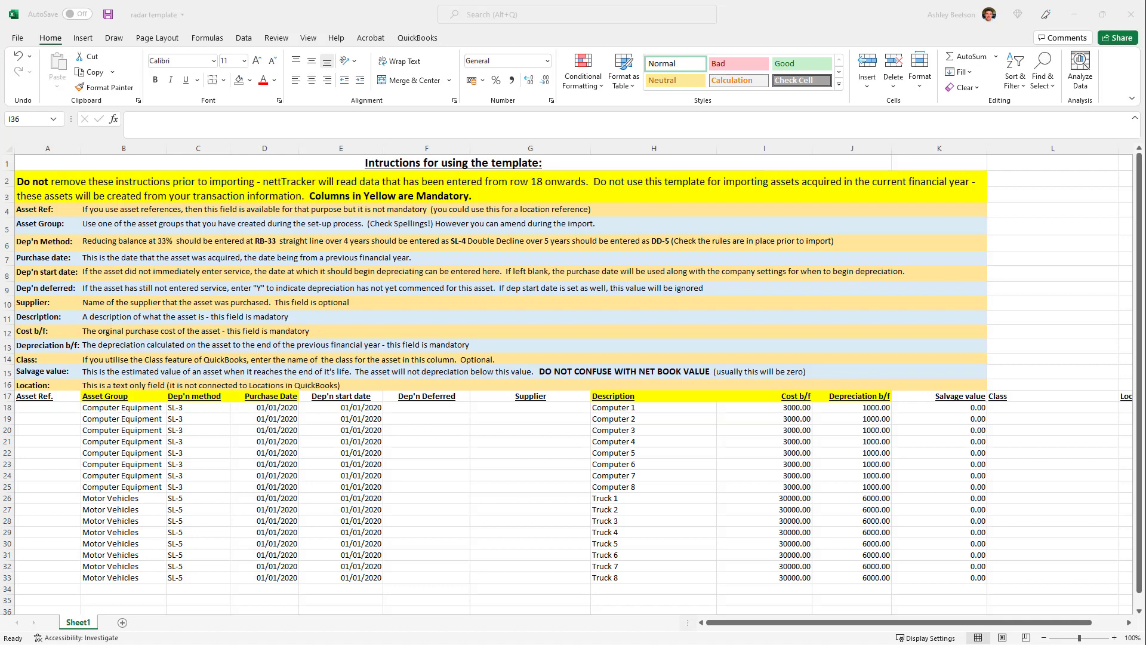
{"action": "key", "text": "alt+Tab"}
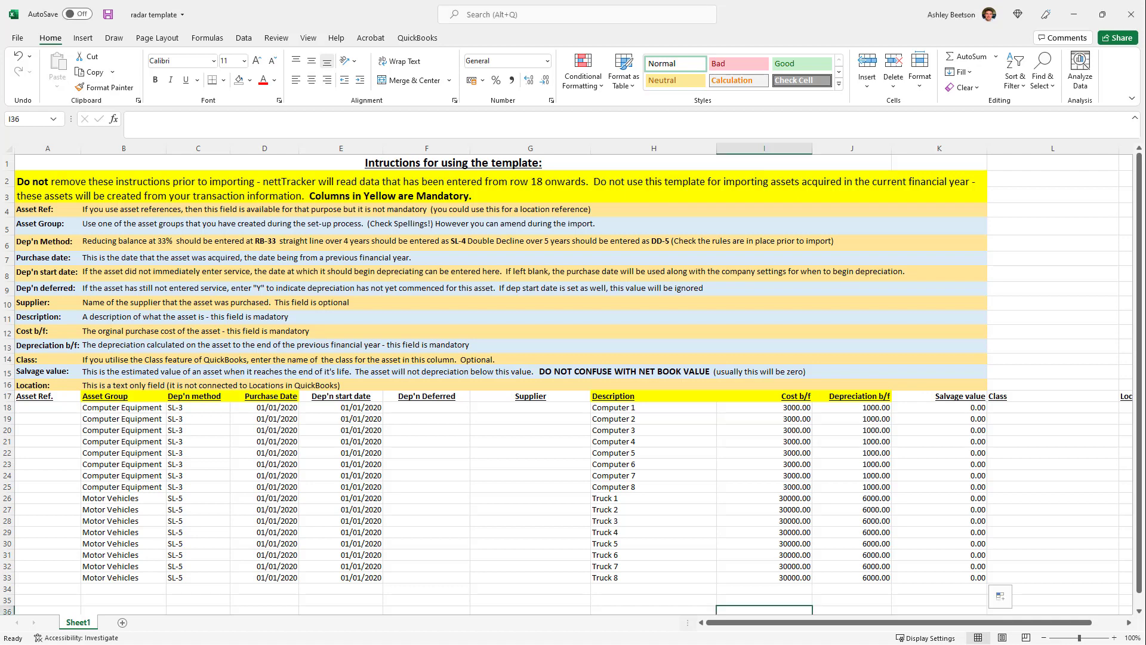
{"action": "left_click_drag", "start_coordinate": [199, 407], "coordinate": [198, 589]}
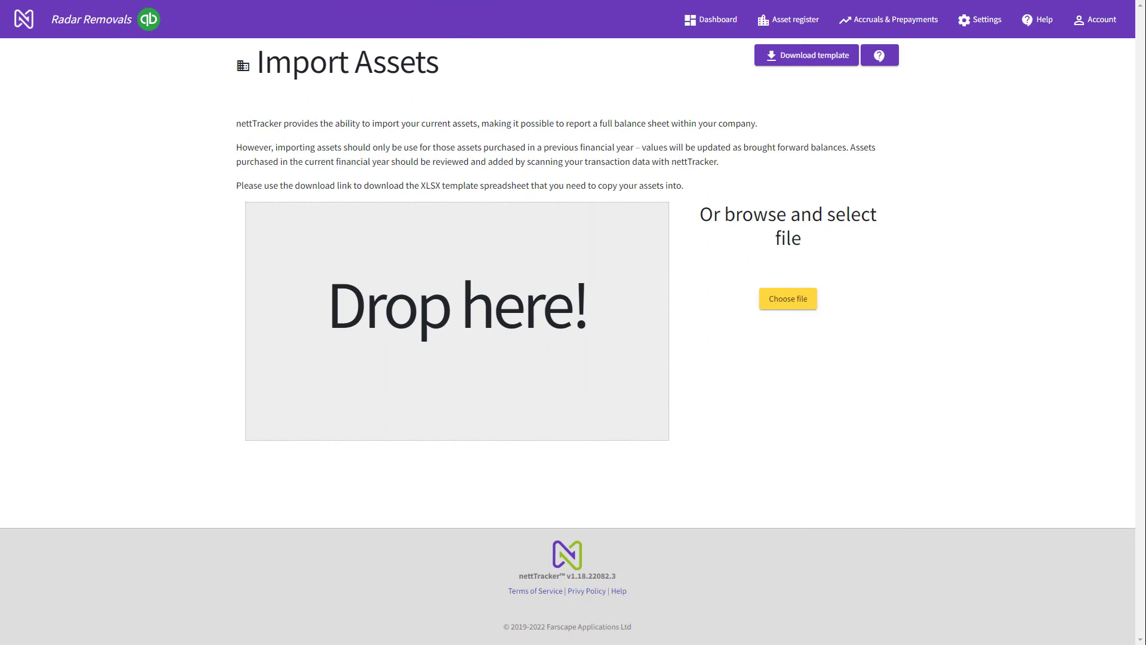
Upload the radar template file to Import Assets and review the listed computers and trucks.
{"action": "left_click", "coordinate": [793, 302]}
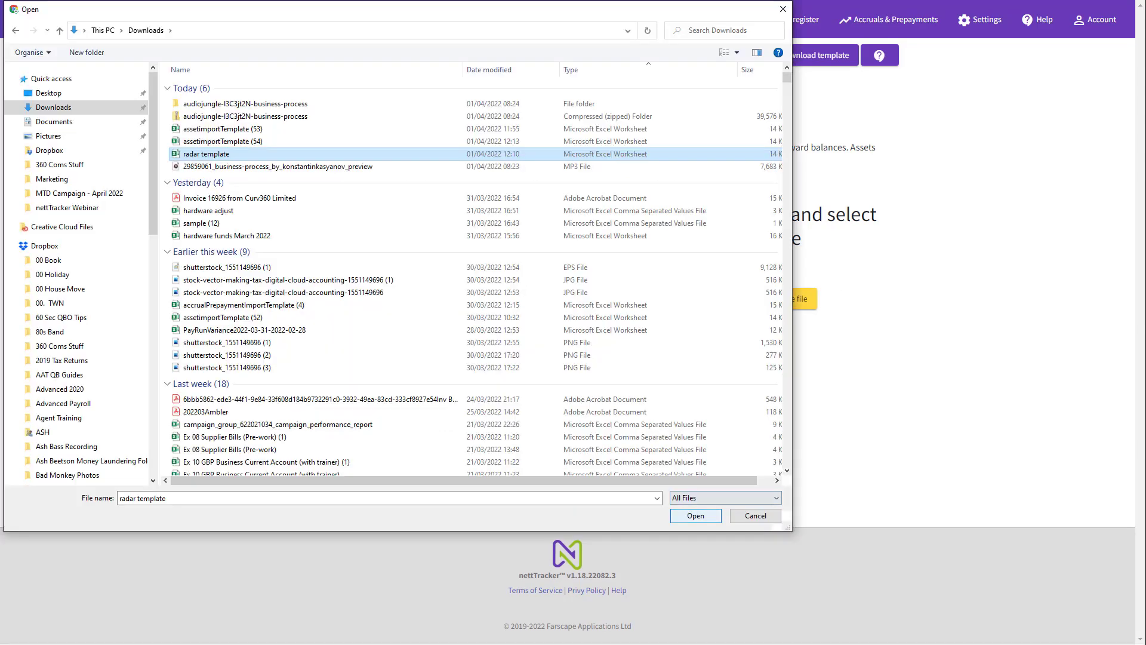
{"action": "left_click", "coordinate": [695, 516]}
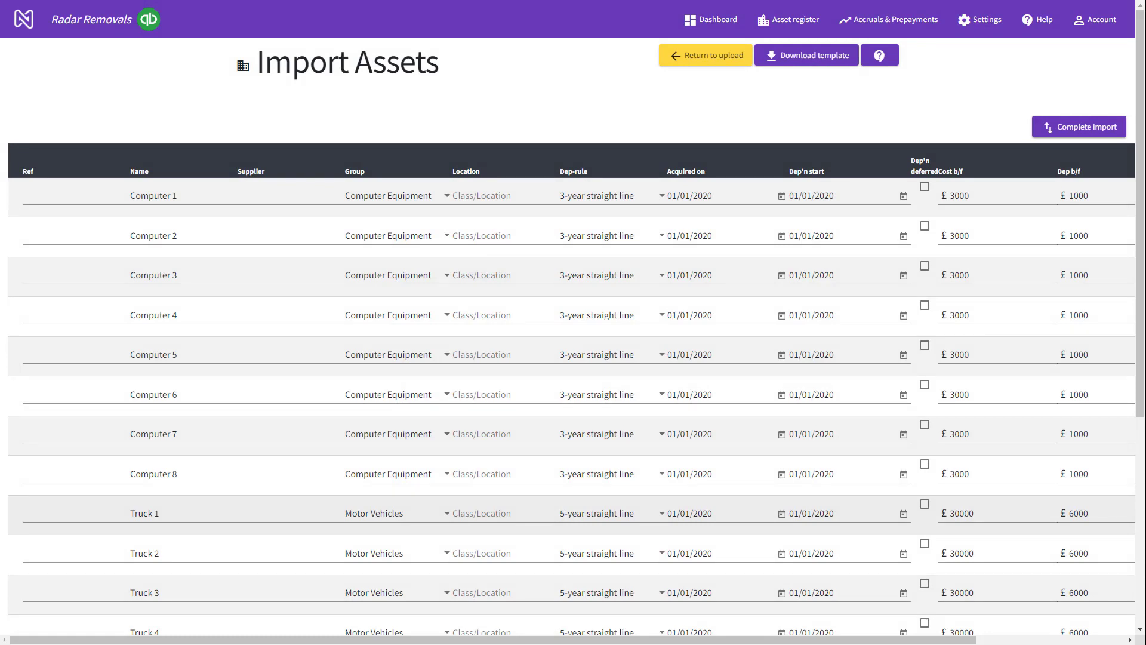
{"action": "scroll", "coordinate": [573, 335], "scroll_direction": "down", "scroll_amount": 3}
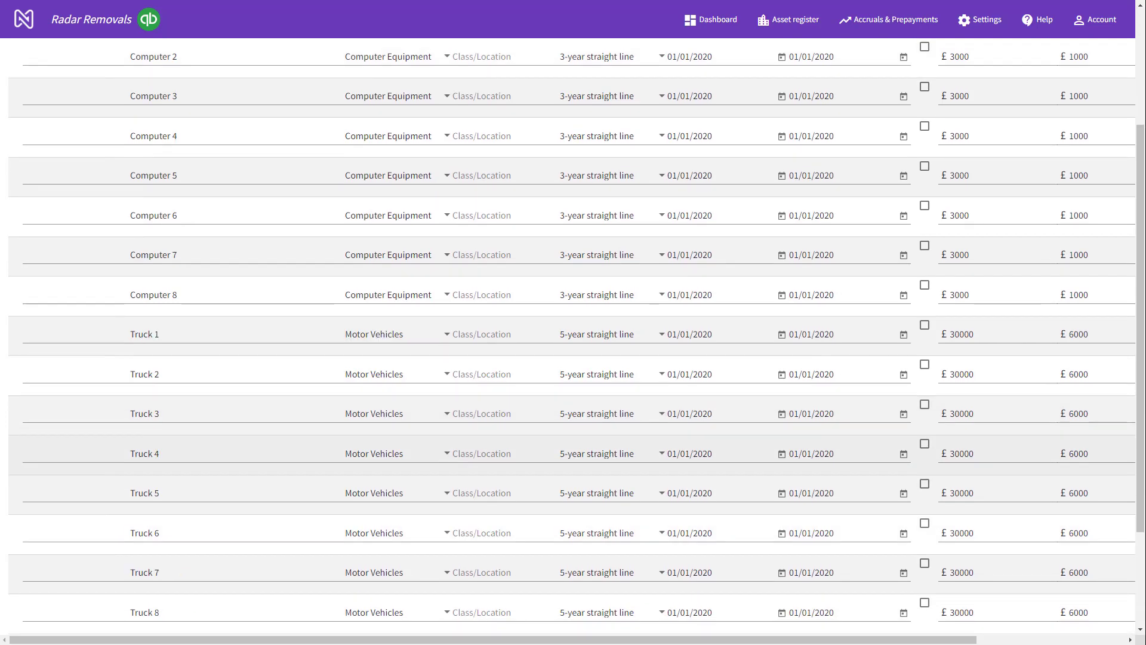
Review the remaining listed computers and trucks, then complete the asset import and confirm proceeding with it.
{"action": "scroll", "coordinate": [573, 335], "scroll_direction": "down", "scroll_amount": 2}
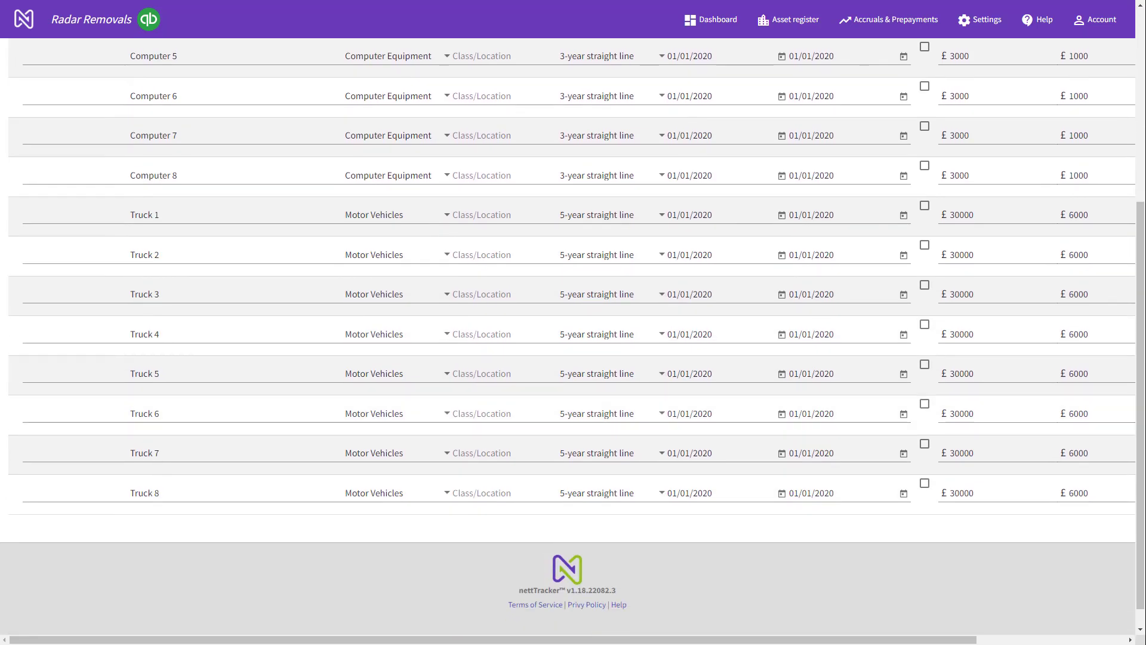
{"action": "scroll", "coordinate": [573, 335], "scroll_direction": "up", "scroll_amount": 5}
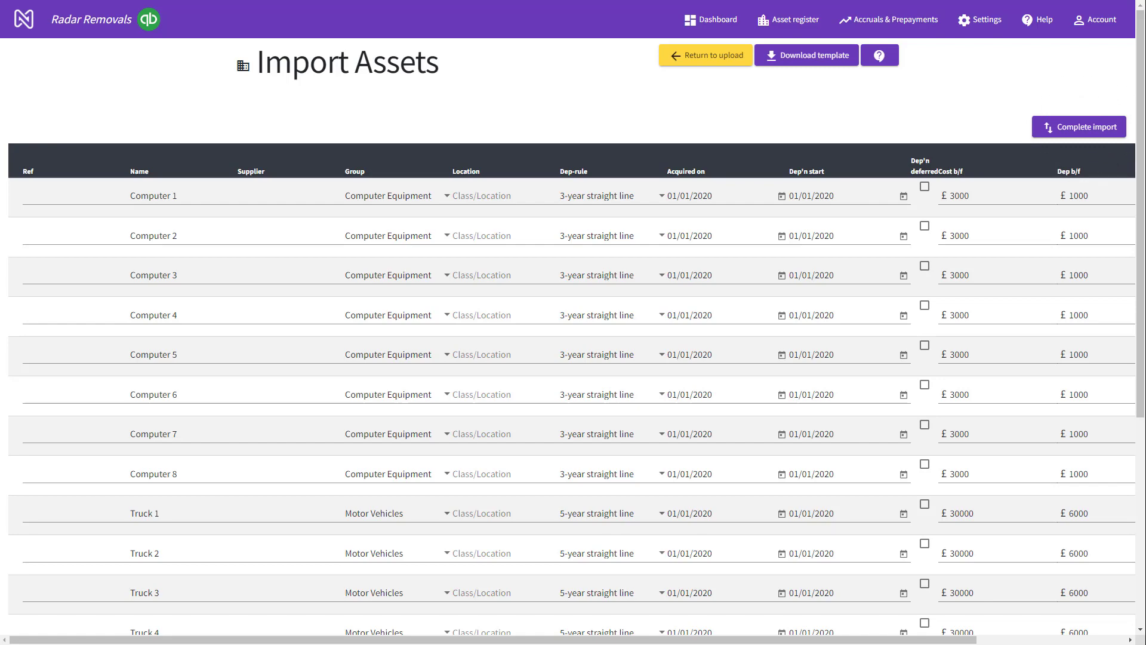
{"action": "left_click", "coordinate": [1080, 127]}
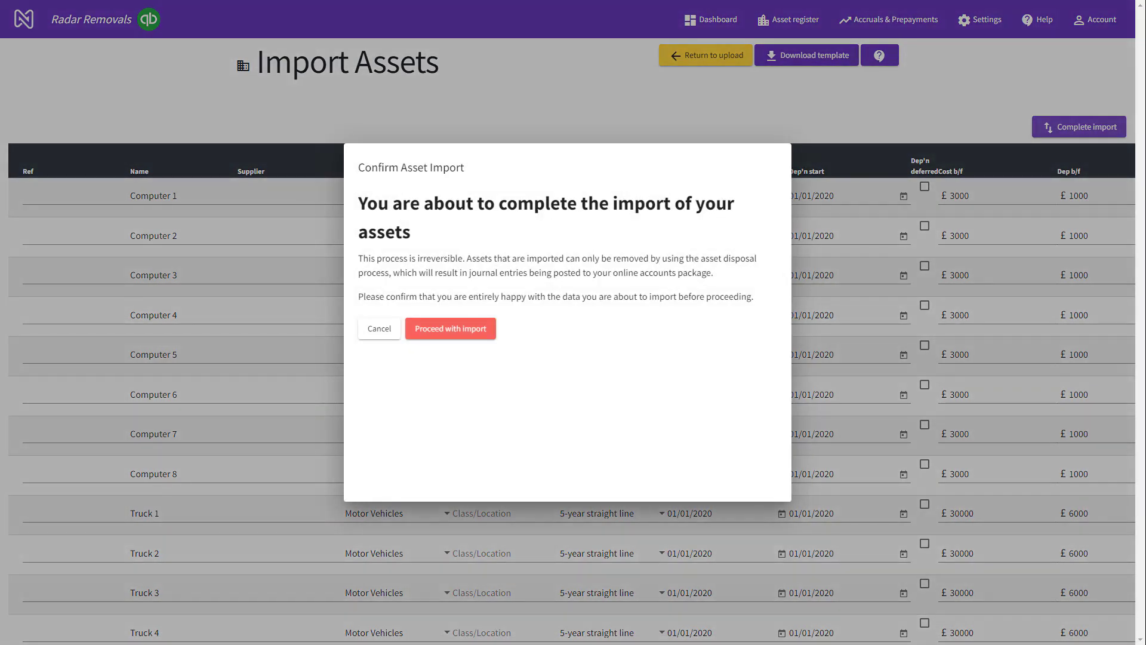
{"action": "left_click", "coordinate": [450, 328]}
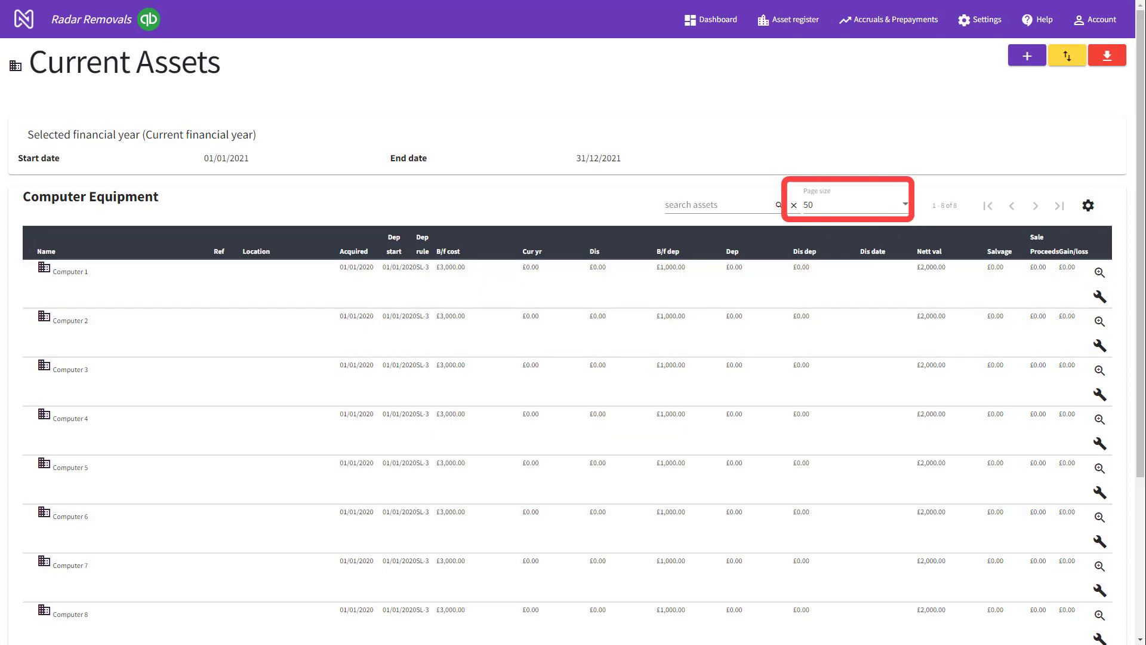
Set the Current Assets page size to 100 and review the Computer Equipment and Motor Vehicles assets and totals.
{"action": "left_click", "coordinate": [858, 205]}
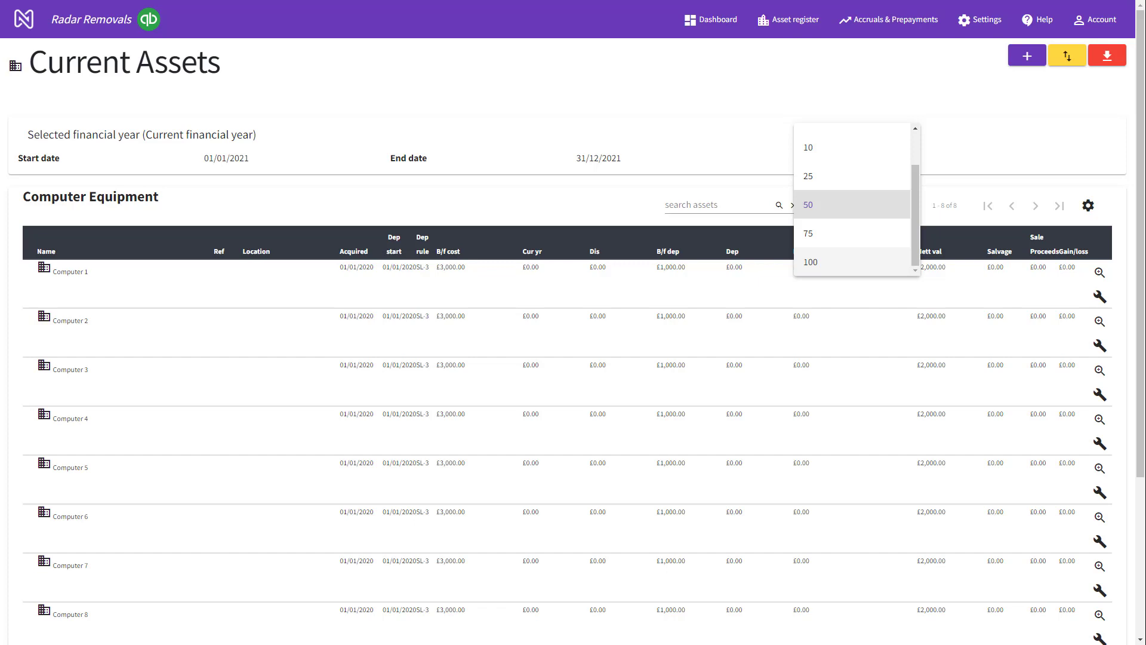
{"action": "left_click", "coordinate": [844, 261]}
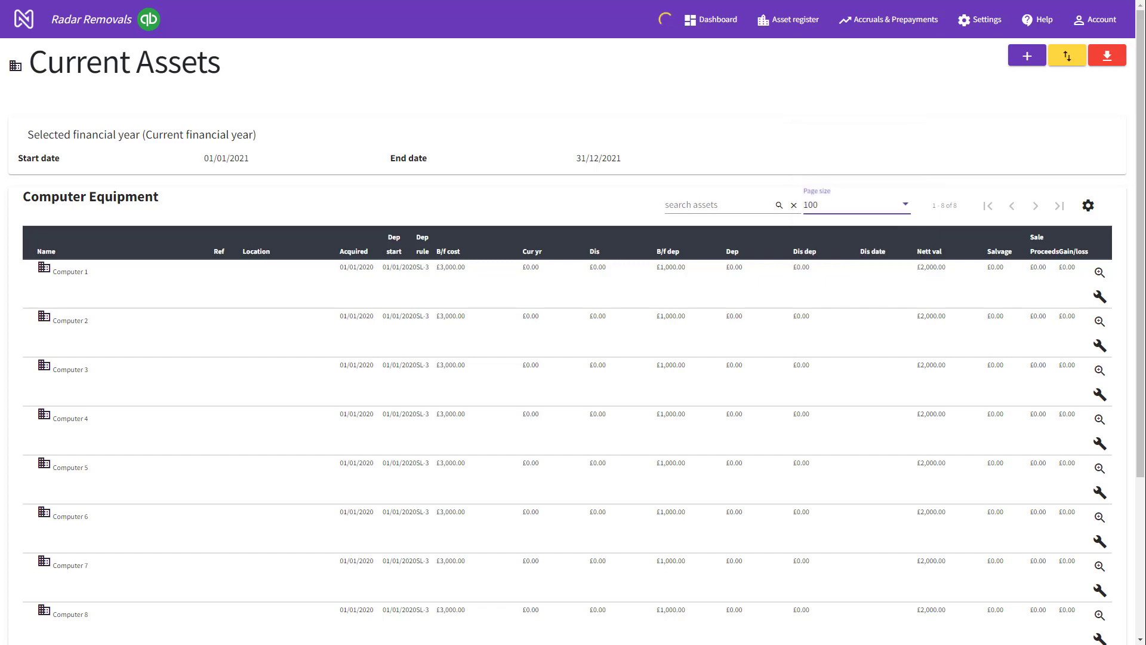
{"action": "scroll", "coordinate": [573, 161], "scroll_direction": "down", "scroll_amount": 4}
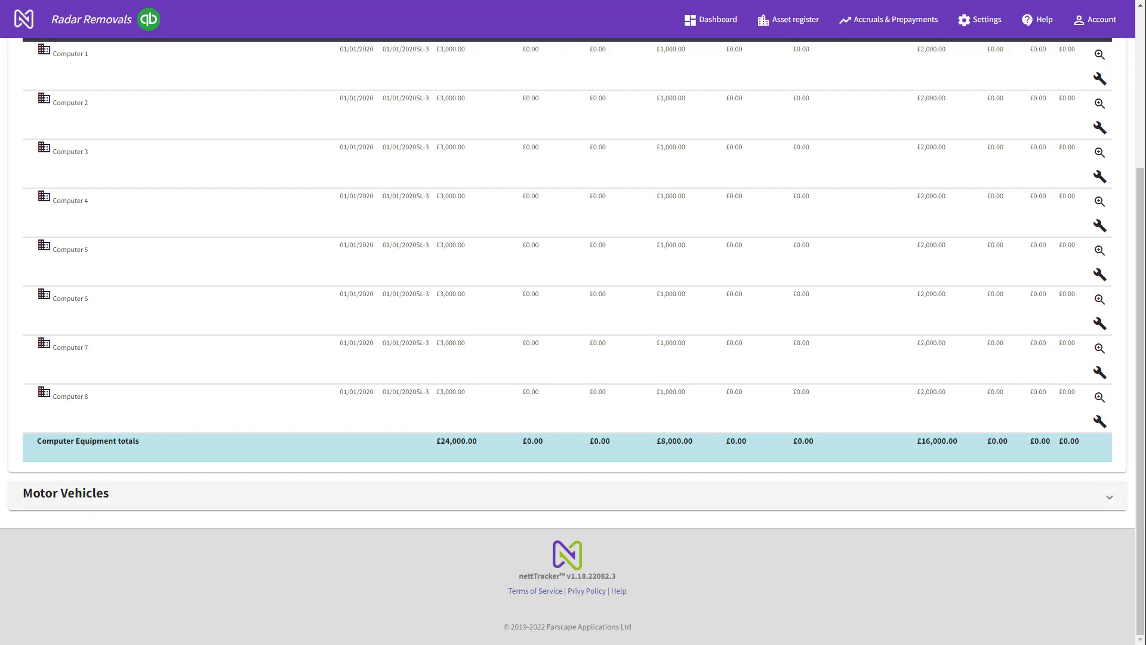
{"action": "left_click", "coordinate": [160, 495]}
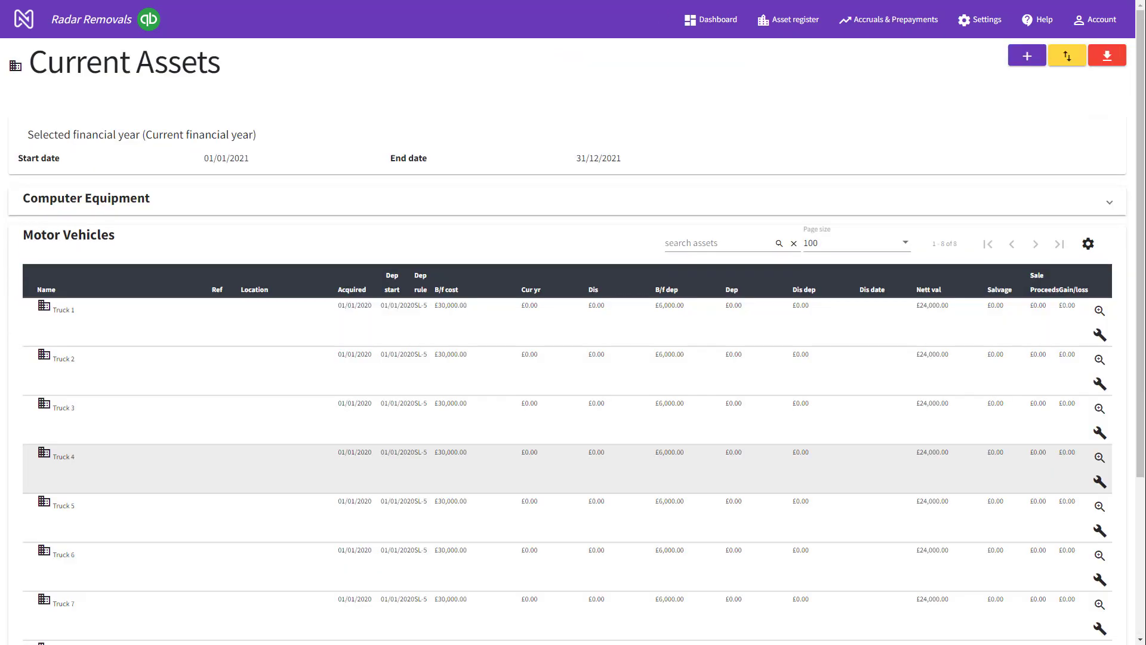
{"action": "scroll", "coordinate": [574, 343], "scroll_direction": "down", "scroll_amount": 3}
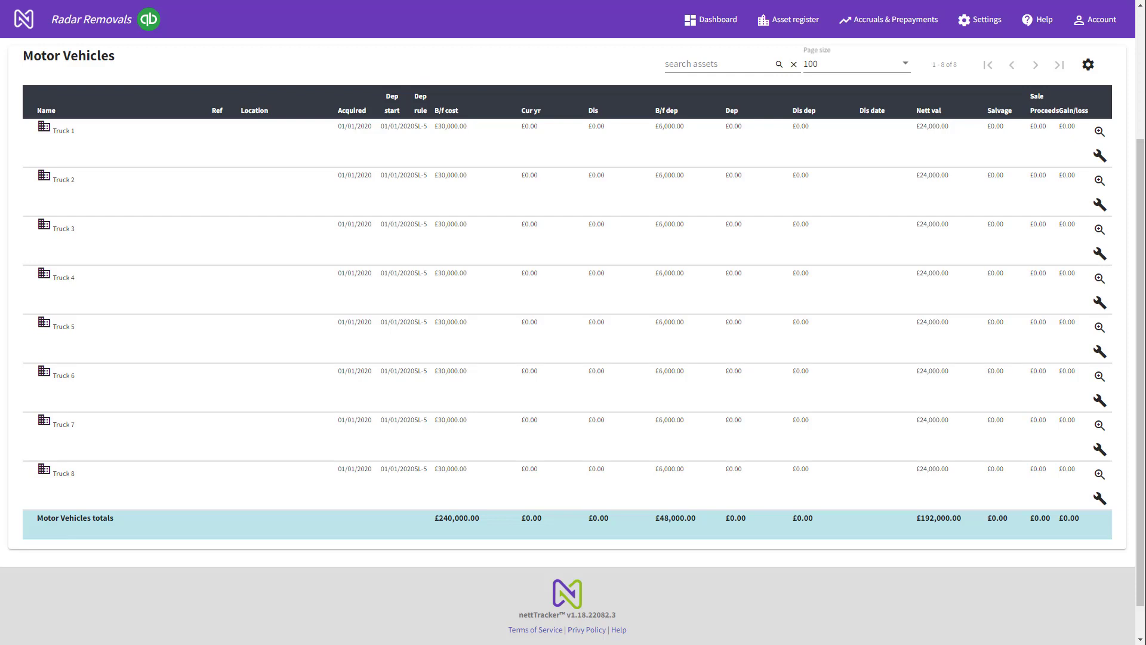
Hide the Location column in the Motor Vehicles asset table.
{"action": "scroll", "coordinate": [573, 343], "scroll_direction": "up", "scroll_amount": 3}
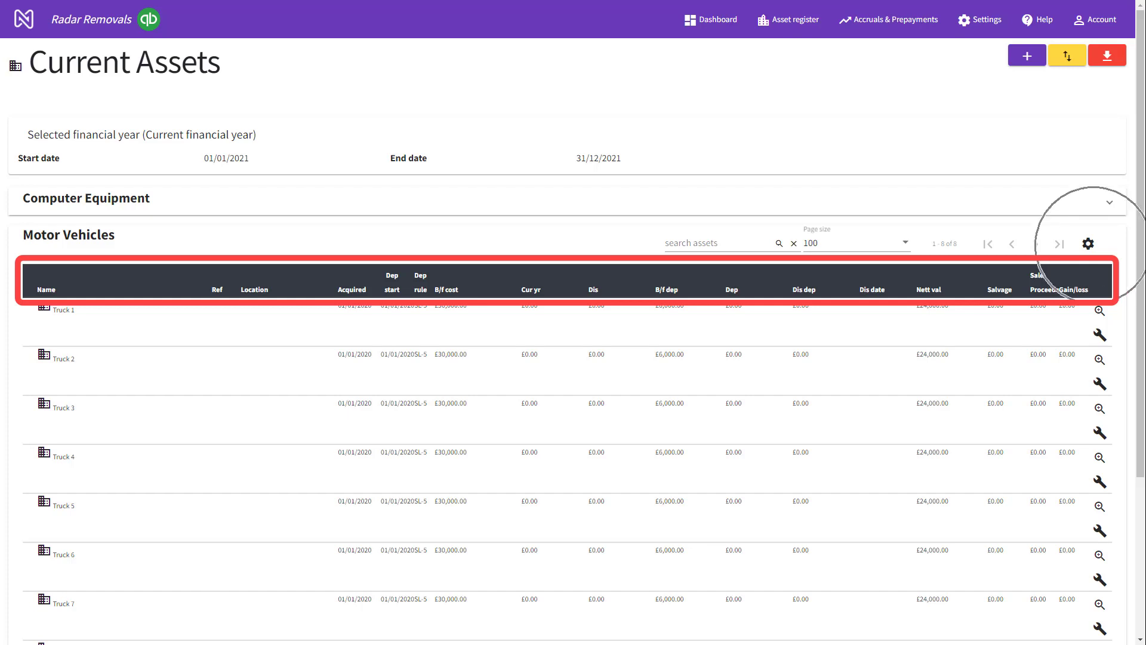
{"action": "left_click", "coordinate": [1090, 244]}
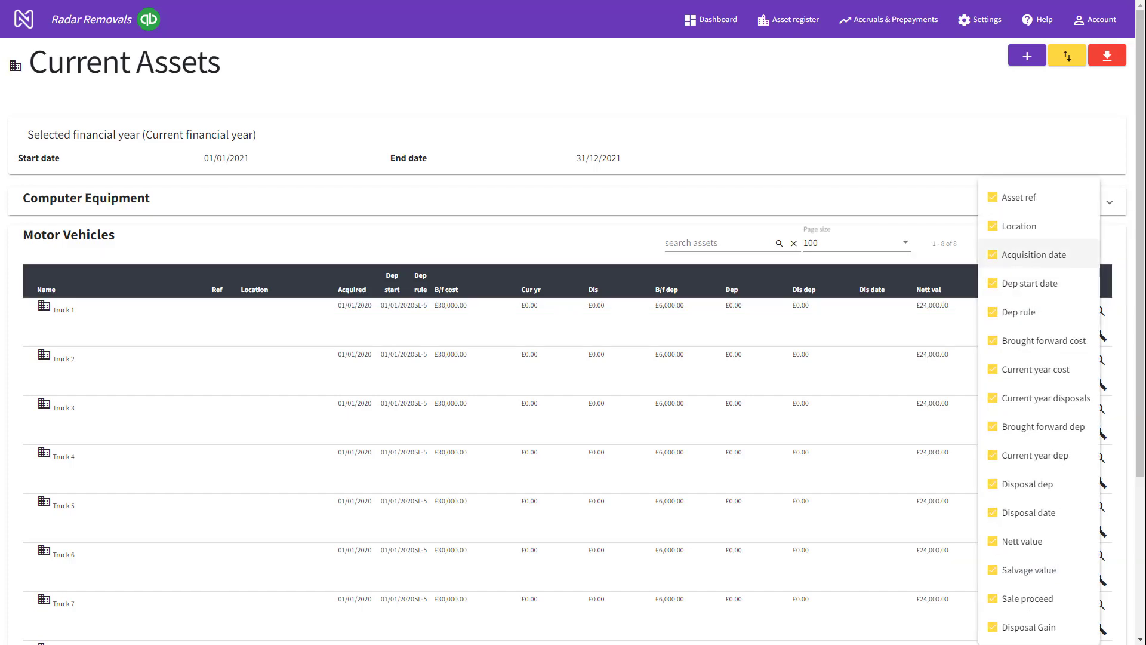
{"action": "left_click", "coordinate": [1019, 226]}
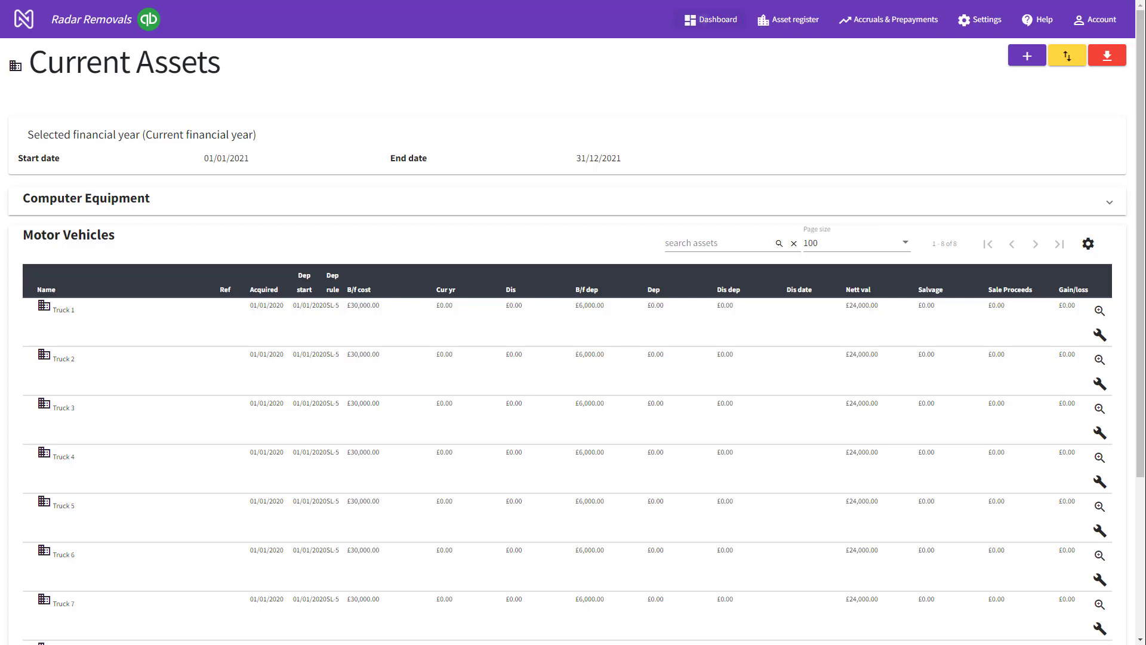
Open the fixed asset transactions from the dashboard and refresh the external data.
{"action": "left_click", "coordinate": [711, 19]}
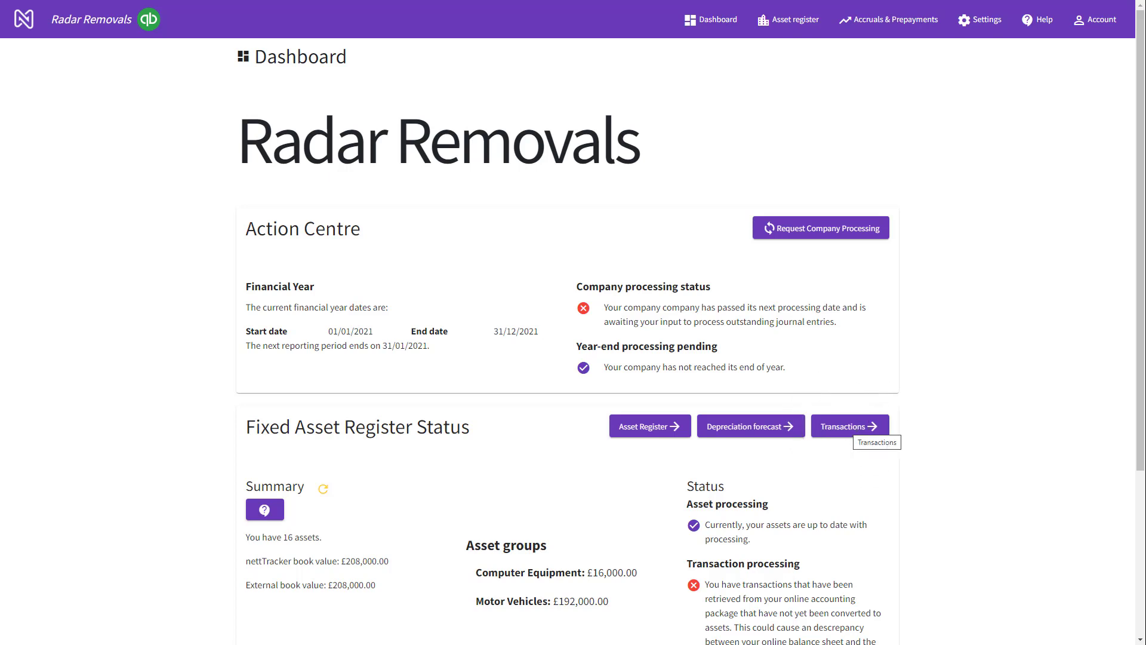
{"action": "left_click", "coordinate": [850, 426]}
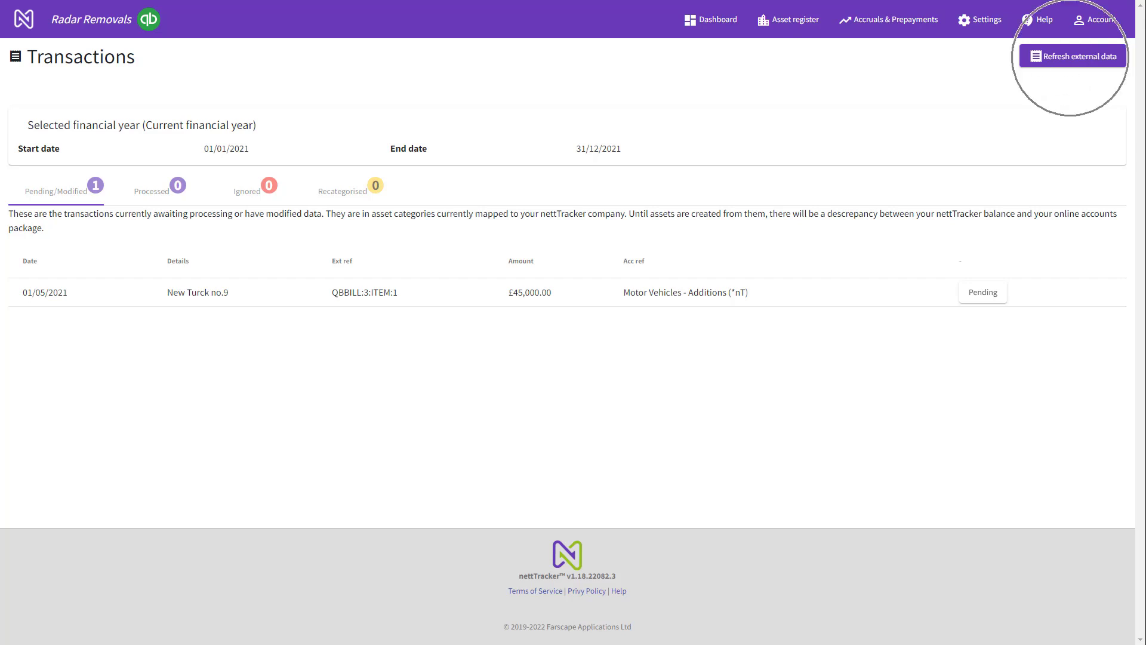
{"action": "left_click", "coordinate": [1071, 56]}
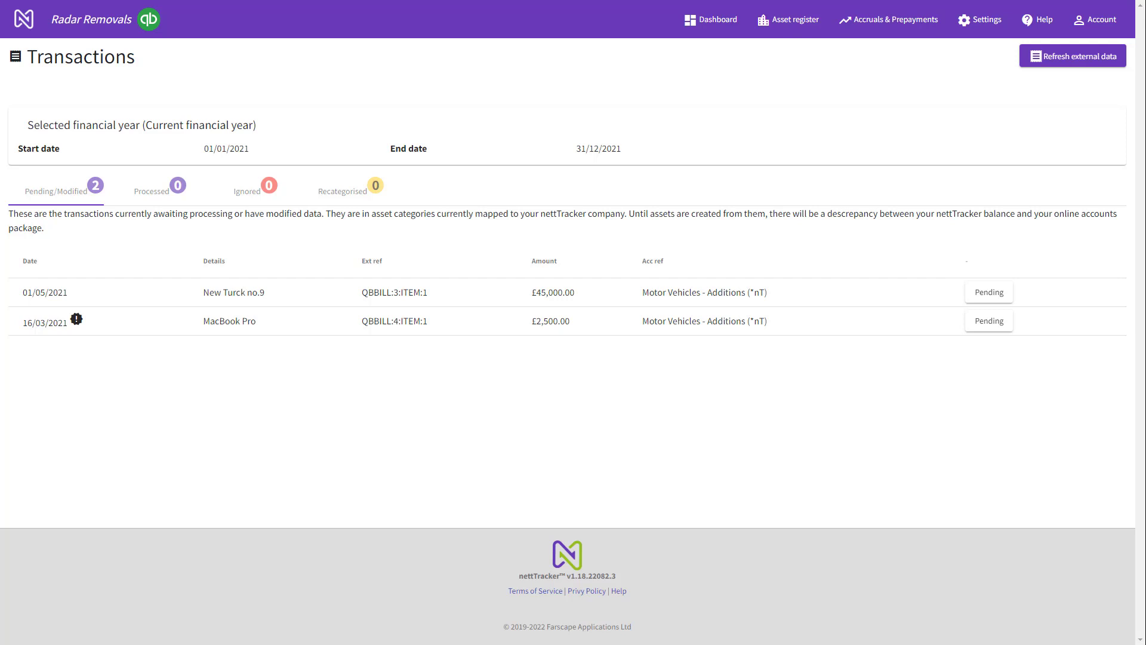
Create assets from the pending MacBook Pro and New Turck no.9 transactions.
{"action": "left_click", "coordinate": [989, 321]}
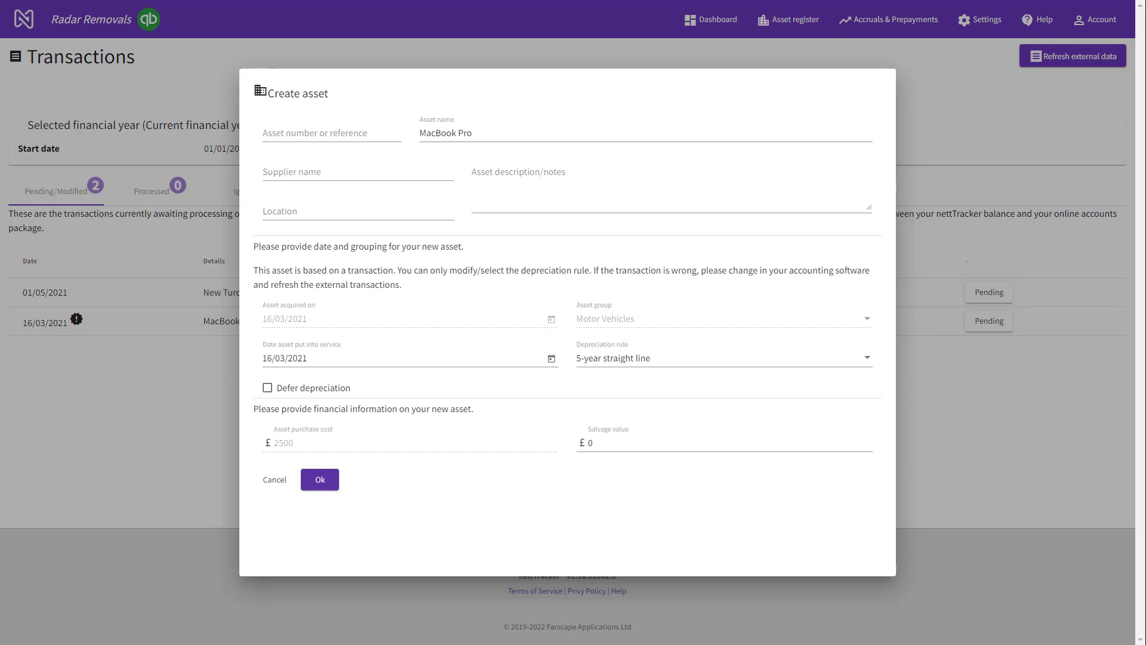
{"action": "left_click", "coordinate": [320, 480]}
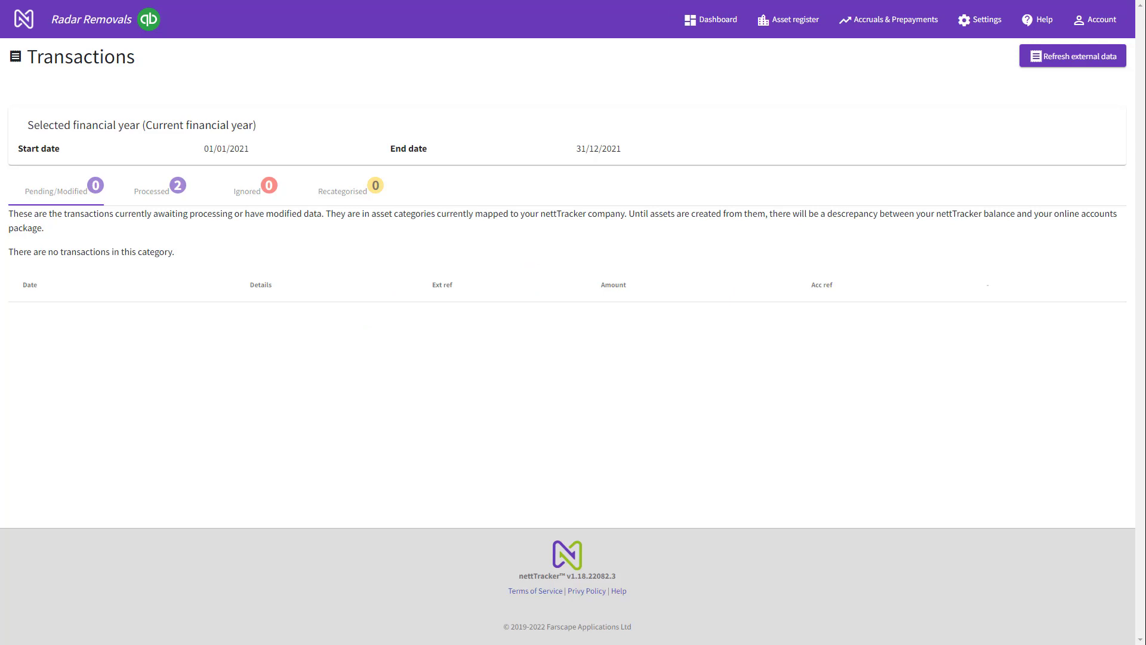
Return to the dashboard and check when the next reporting period ends.
{"action": "left_click", "coordinate": [708, 20]}
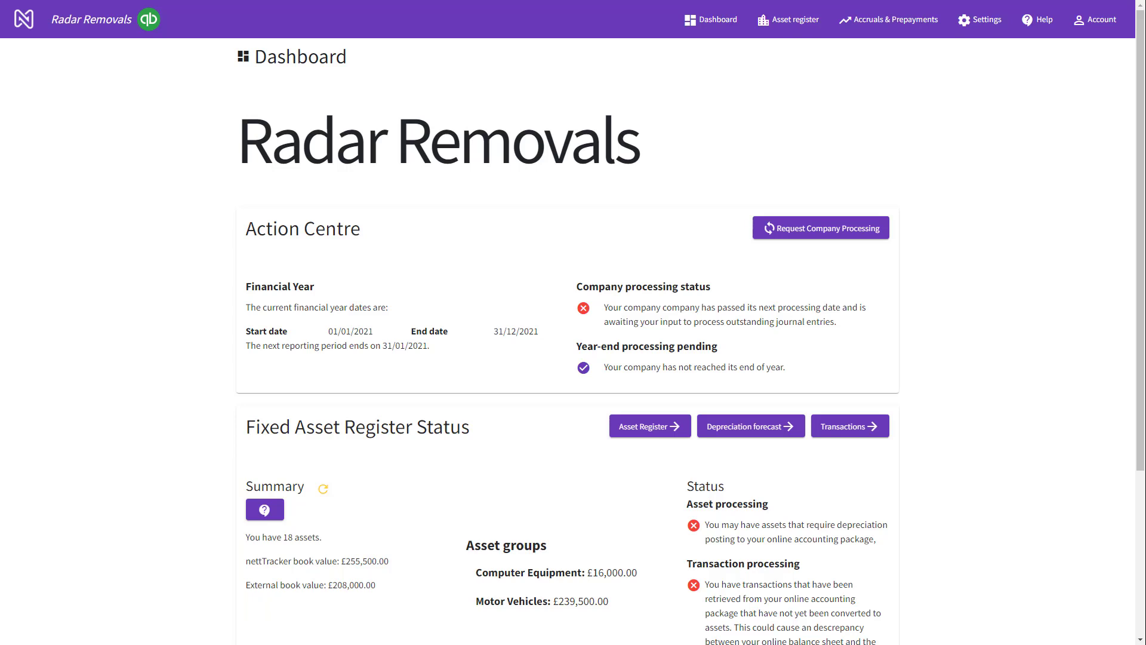
{"action": "left_click_drag", "start_coordinate": [246, 346], "coordinate": [428, 345]}
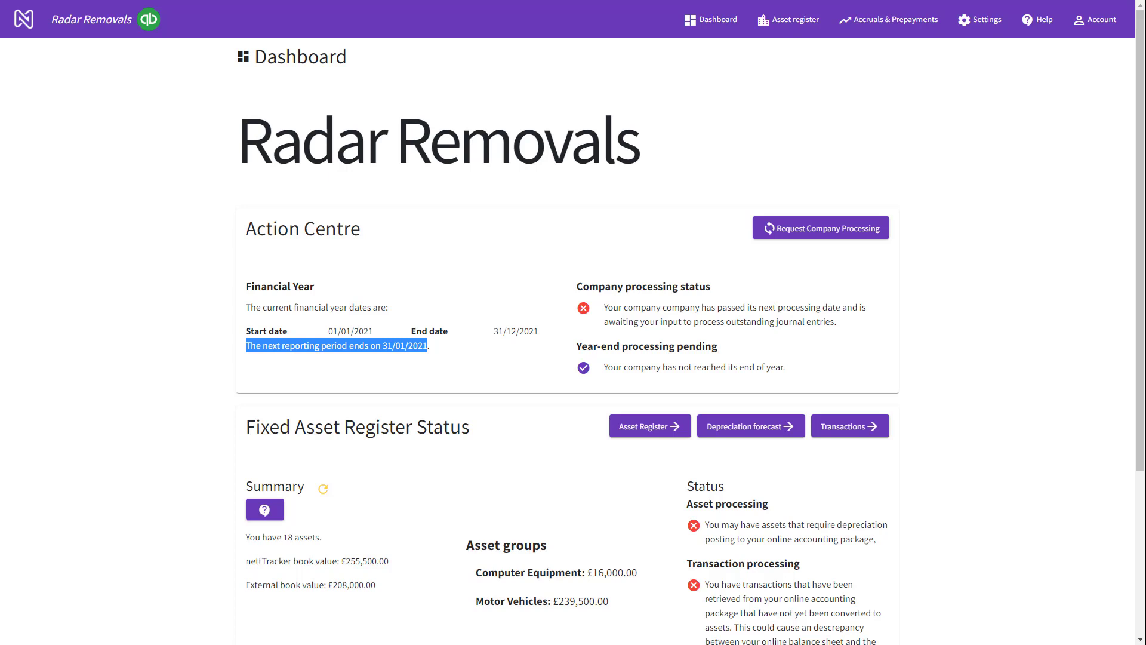
{"action": "left_click", "coordinate": [427, 353]}
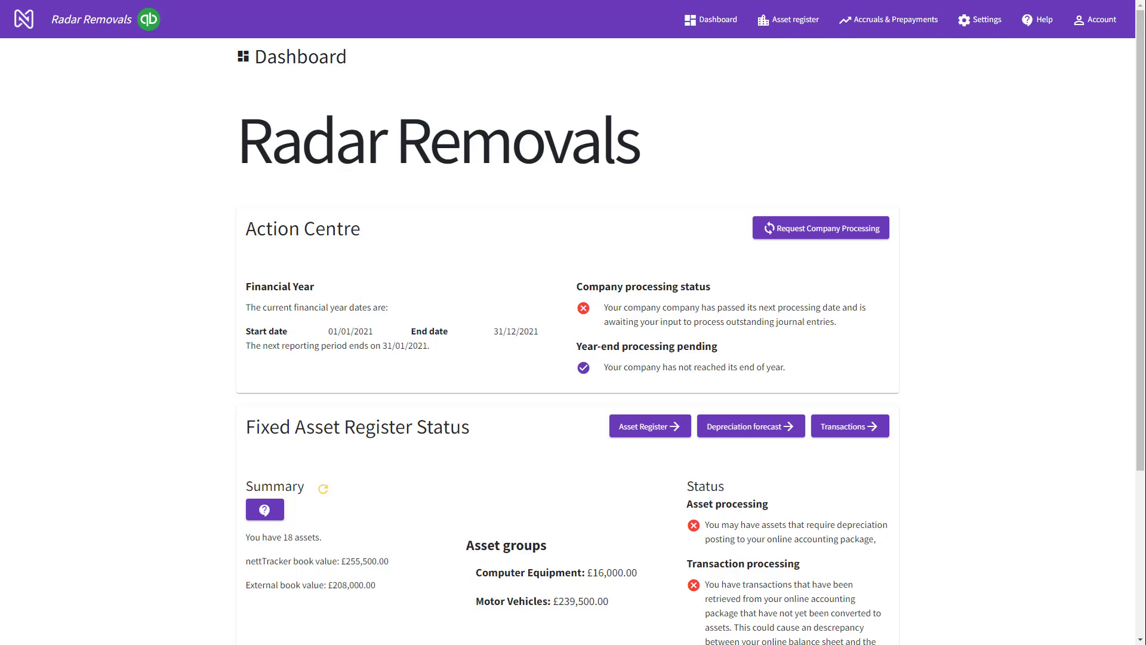
Process the company's outstanding periods with a processing date of 31/05/2021 and refresh the fixed asset summary.
{"action": "left_click", "coordinate": [837, 234]}
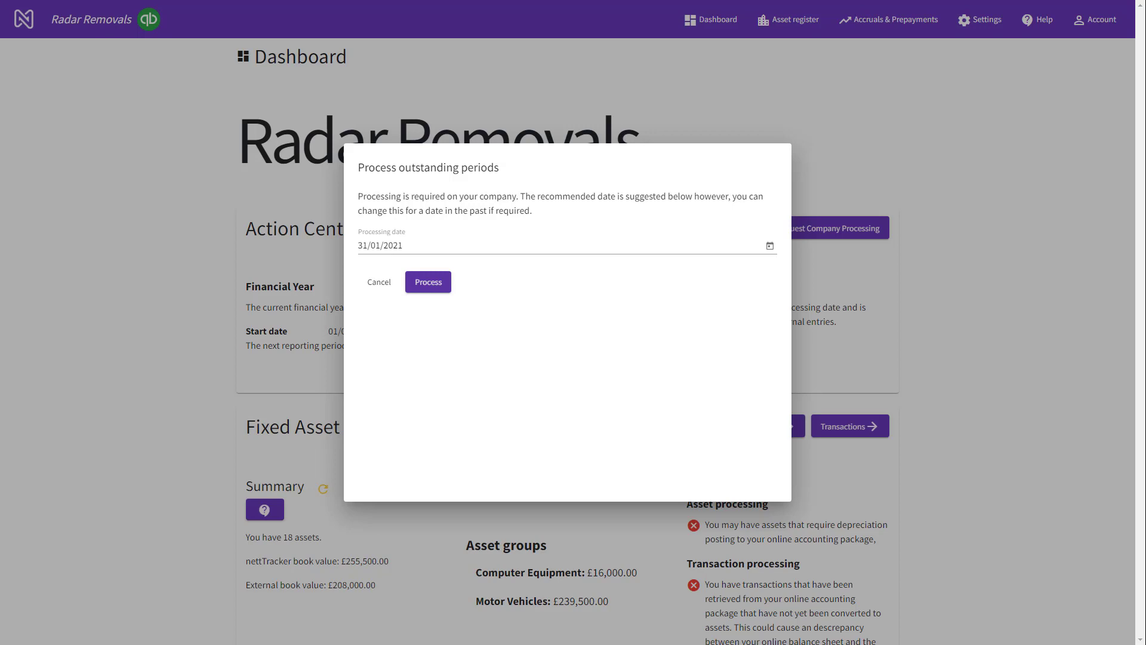
{"action": "left_click", "coordinate": [770, 245]}
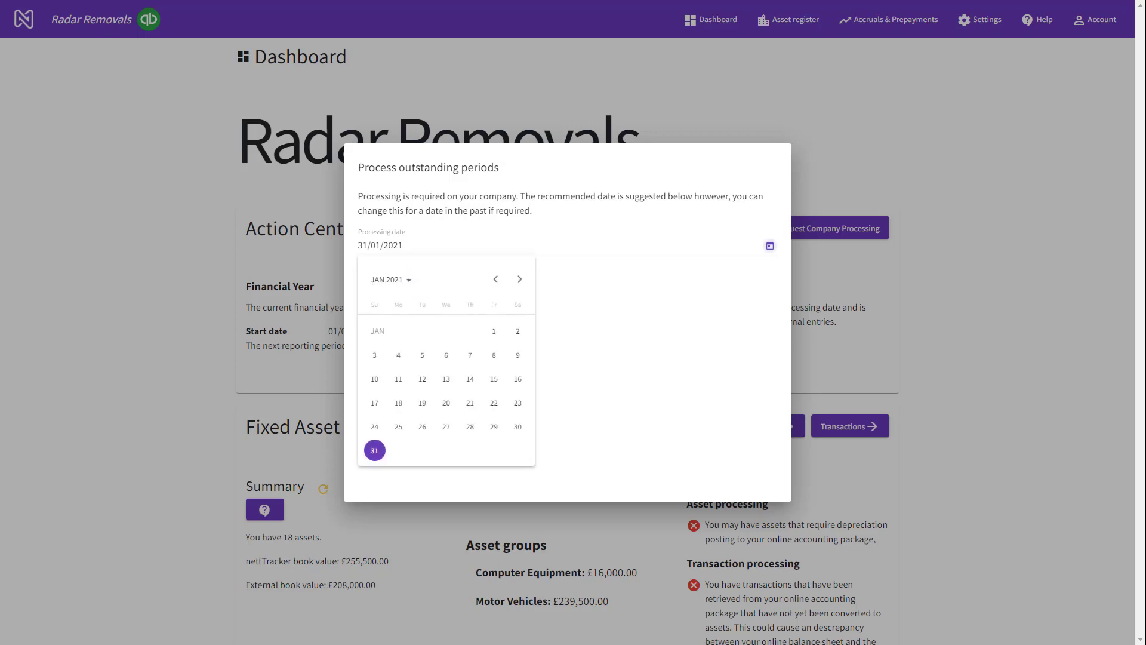
{"action": "left_click", "coordinate": [519, 278]}
{"action": "left_click", "coordinate": [519, 279]}
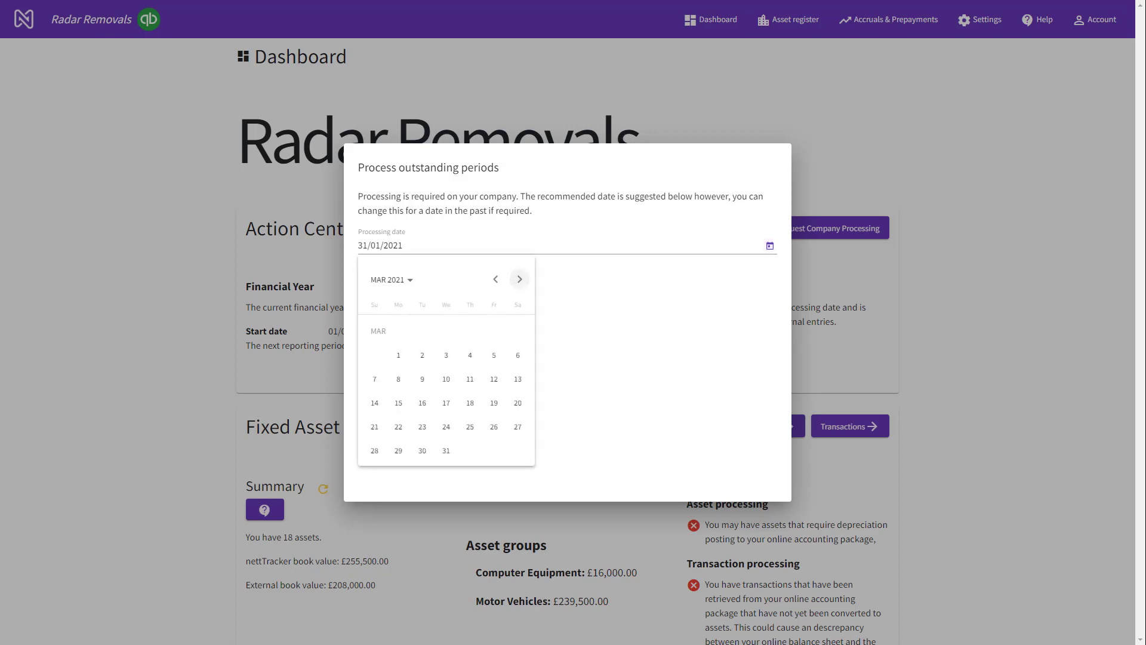
{"action": "left_click", "coordinate": [519, 279]}
{"action": "left_click", "coordinate": [519, 278]}
{"action": "left_click", "coordinate": [398, 450]}
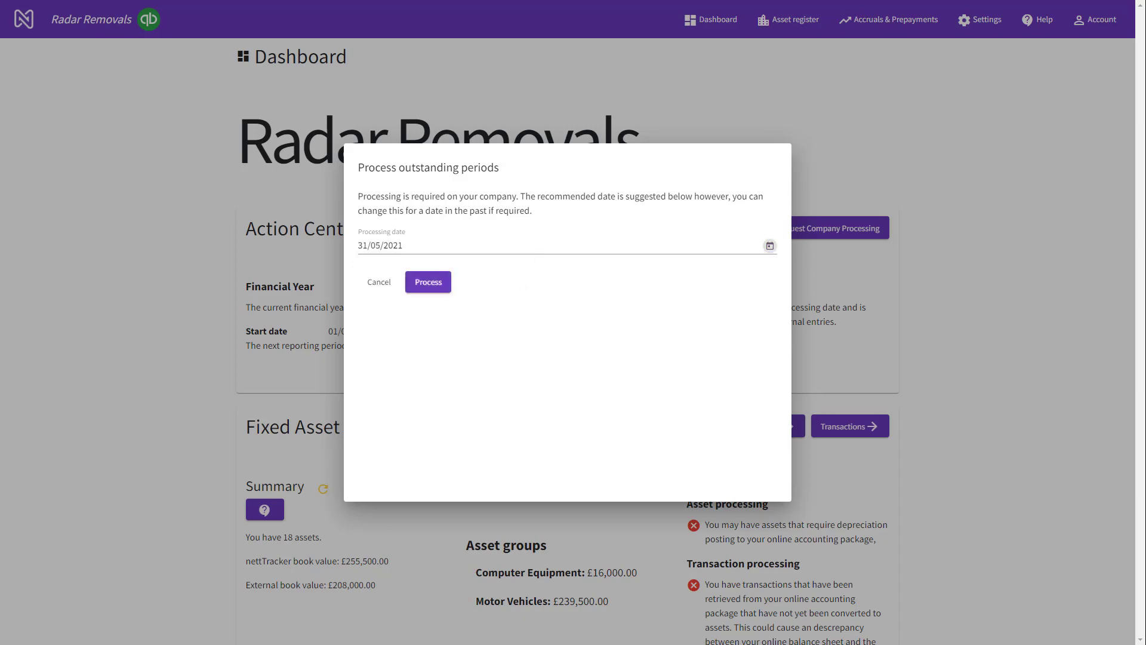
{"action": "left_click", "coordinate": [433, 282]}
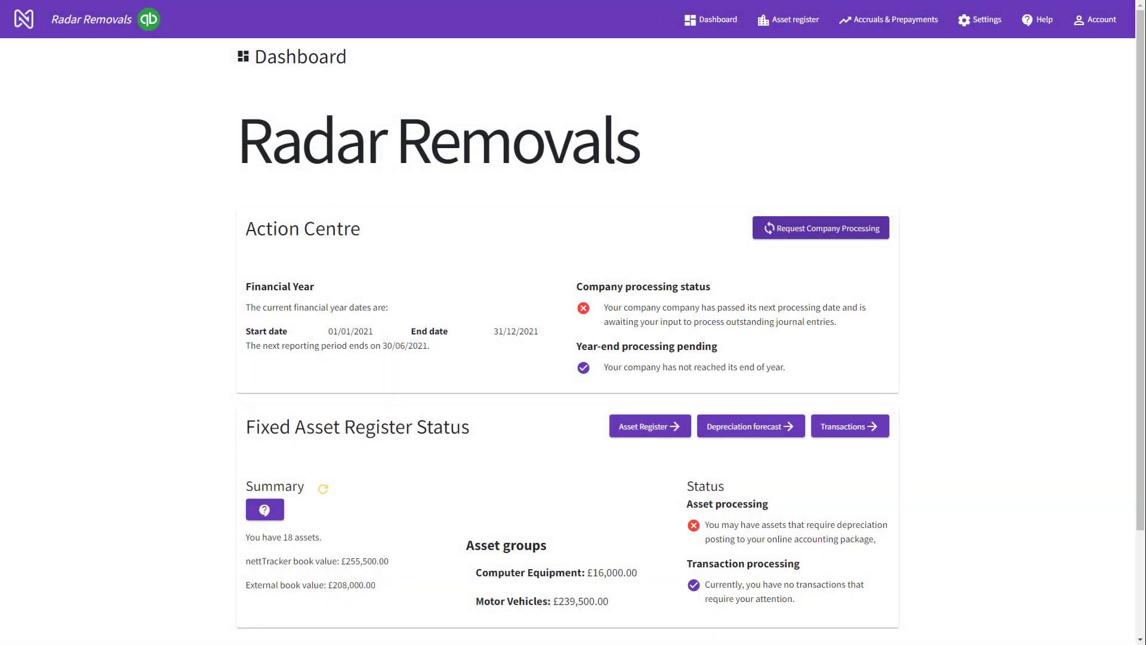
{"action": "left_click", "coordinate": [323, 489]}
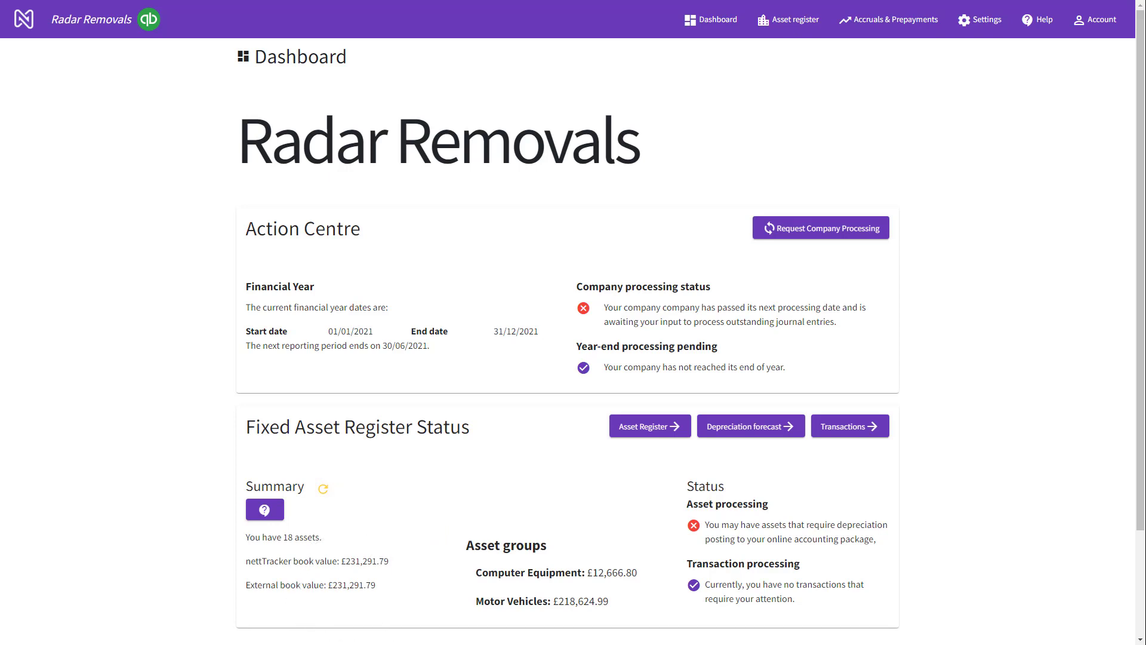
{"action": "key", "text": "ctrl"}
Open the Current Assets list and review the available actions and kit options for Computer 1.
{"action": "left_click", "coordinate": [786, 22]}
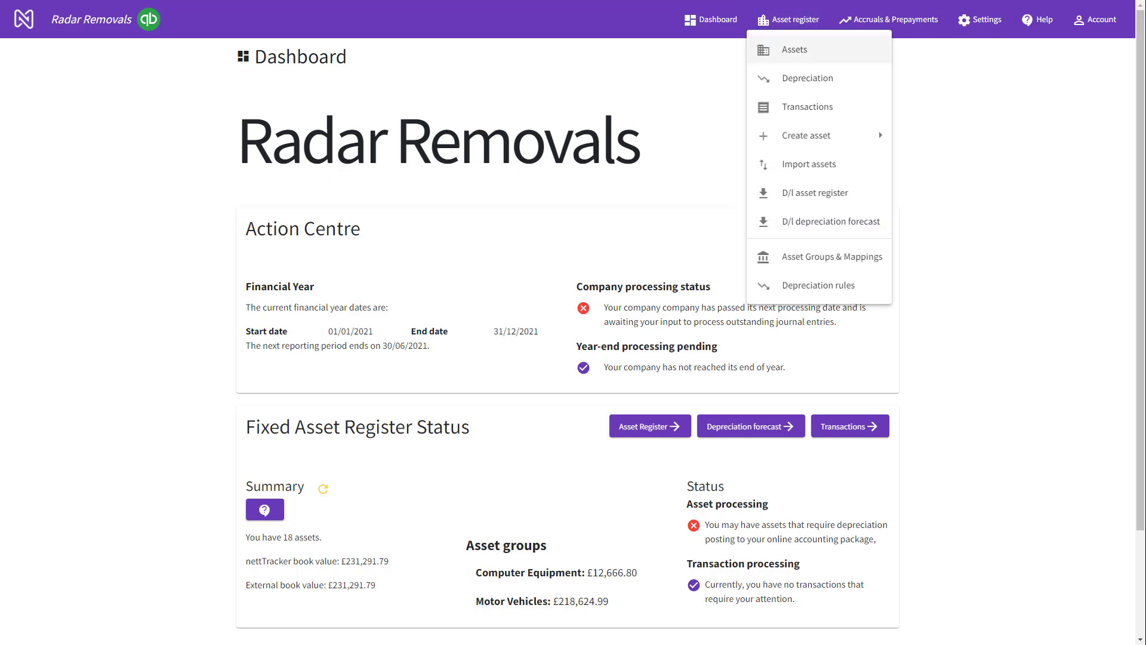
{"action": "left_click", "coordinate": [800, 50]}
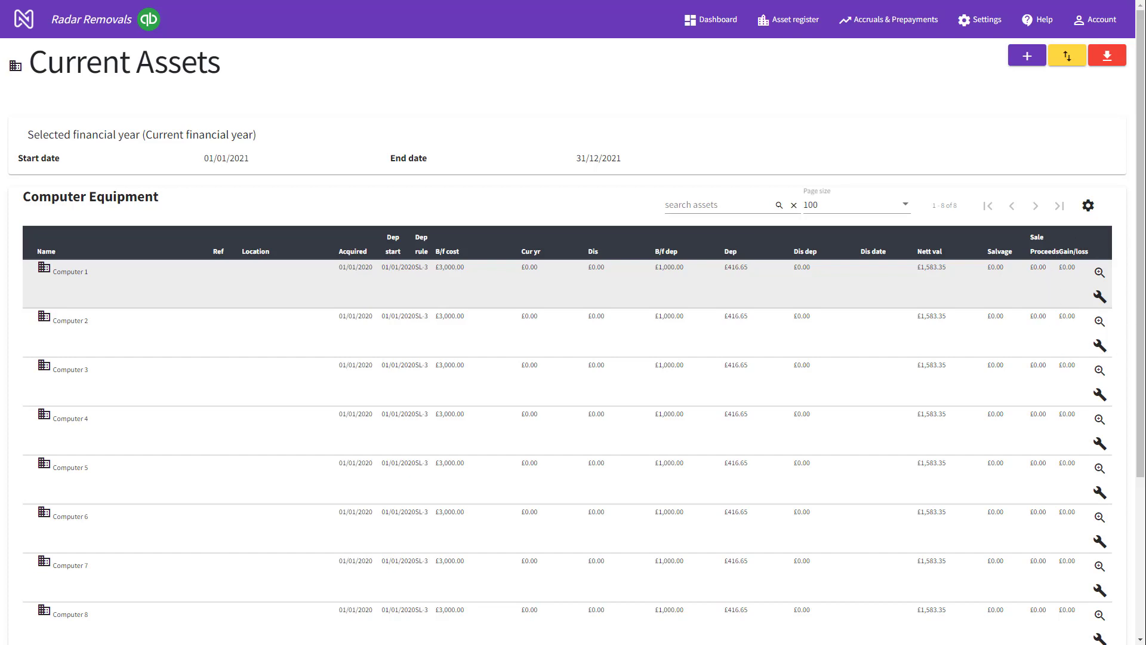
{"action": "left_click", "coordinate": [1100, 297]}
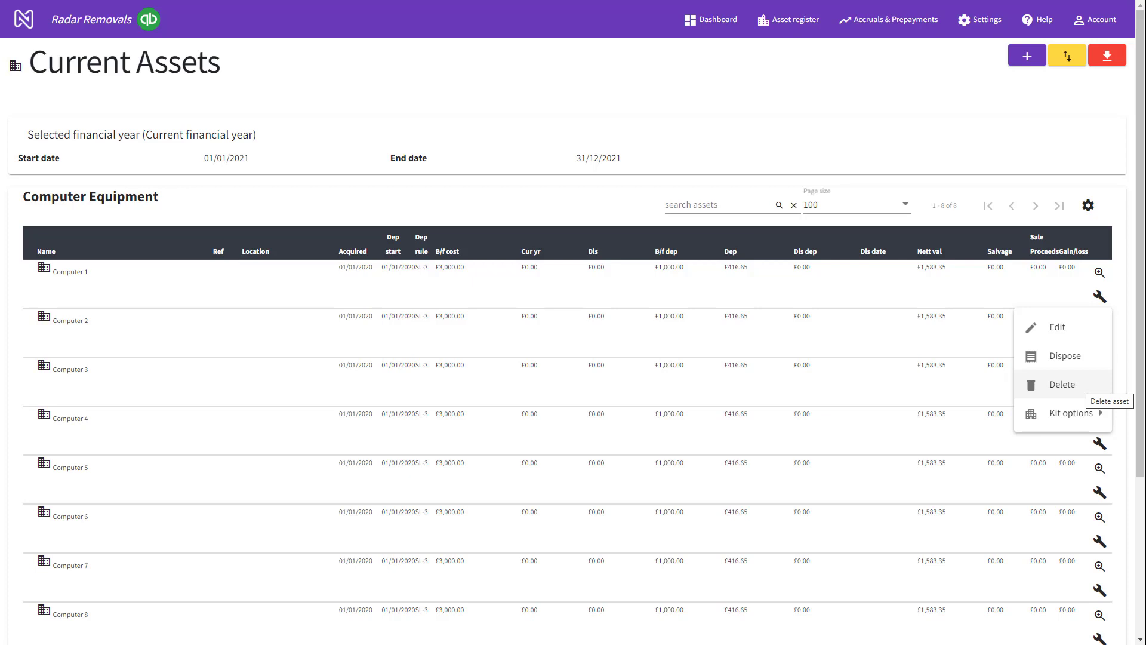
{"action": "mouse_move", "coordinate": [1069, 413]}
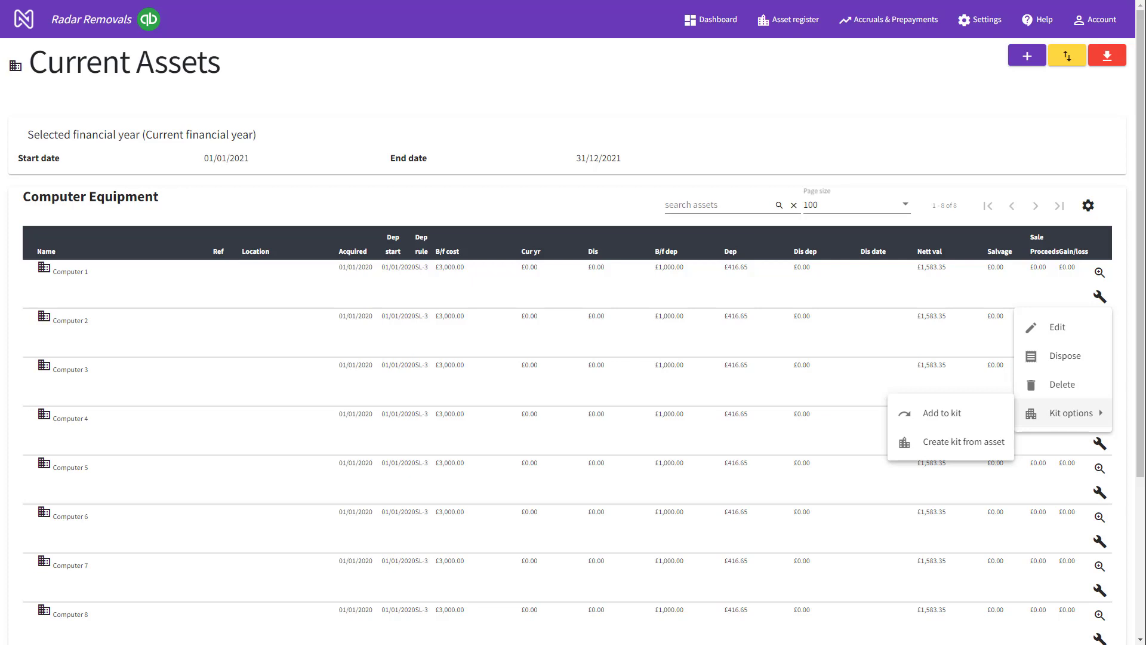
{"action": "left_click", "coordinate": [944, 528]}
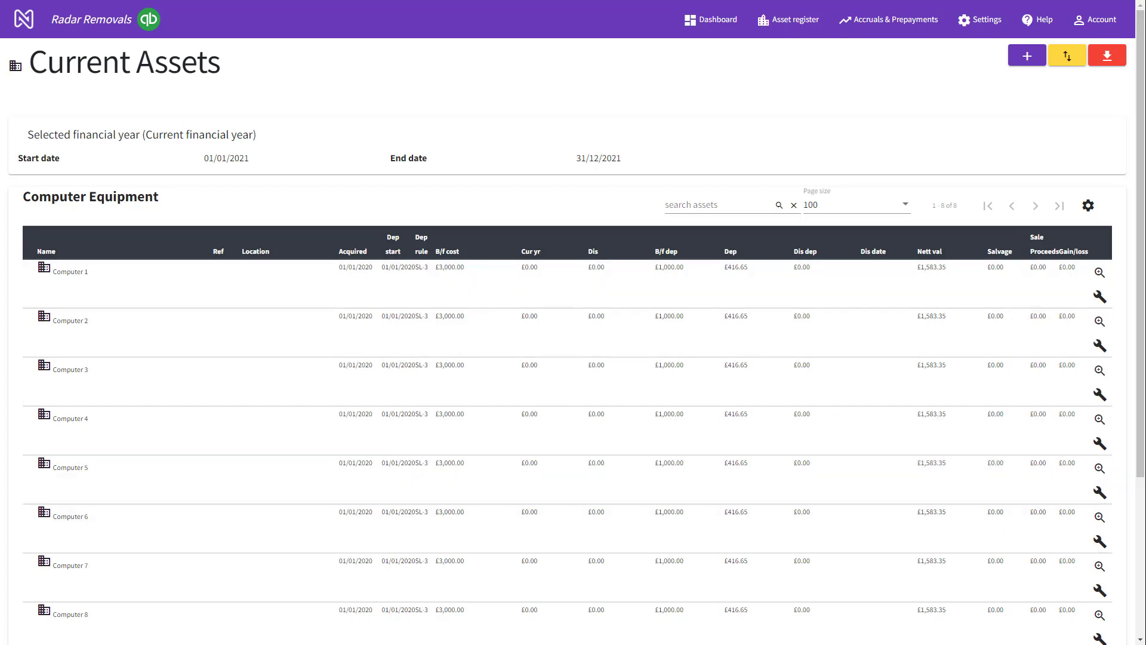
{"action": "key", "text": "ctrl"}
{"action": "key", "text": "ctrl"}
{"action": "key", "text": "ctrl"}
{"action": "left_click", "coordinate": [1107, 55]}
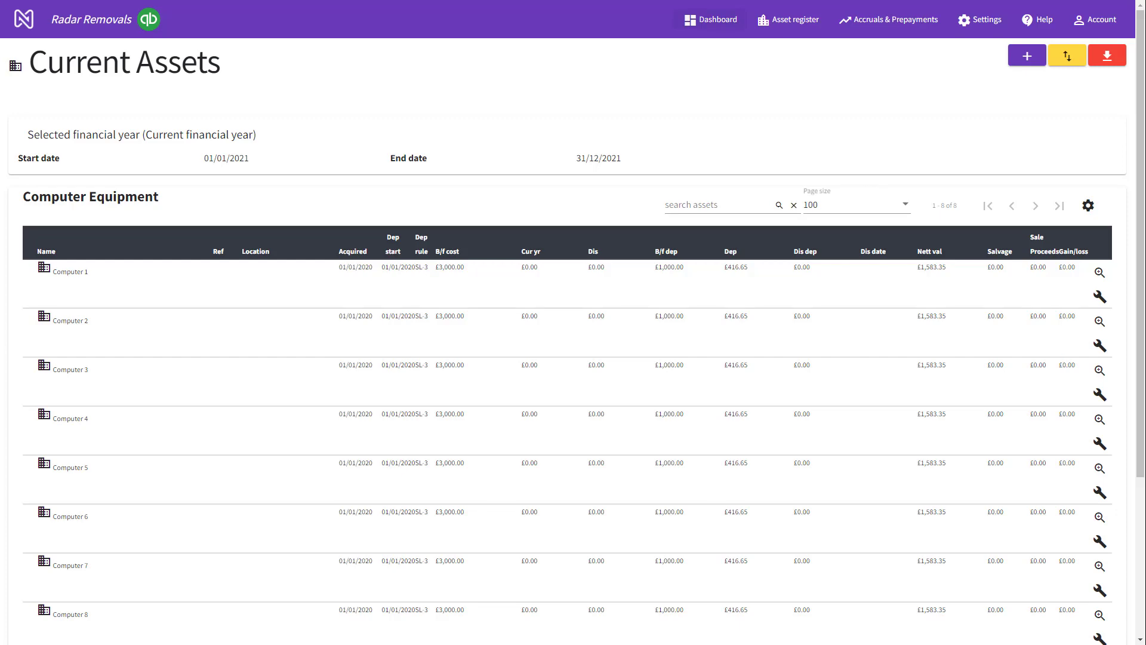
Return to the dashboard and process the company's outstanding periods with a processing date of 31/12/2021.
{"action": "left_click", "coordinate": [712, 20]}
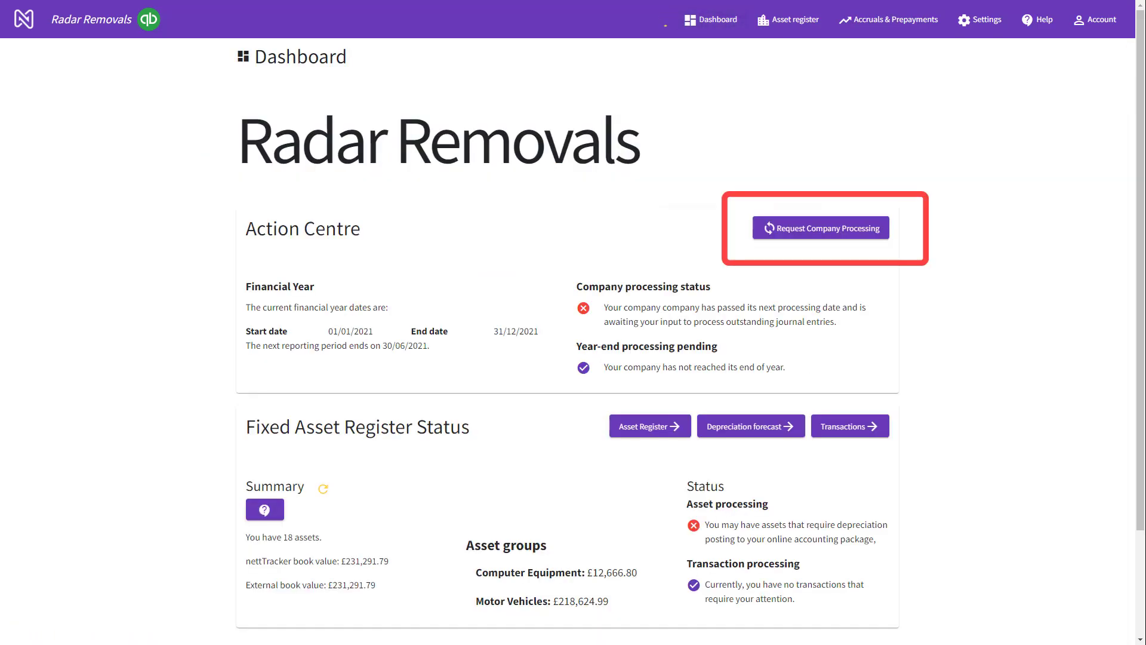
{"action": "left_click", "coordinate": [821, 228]}
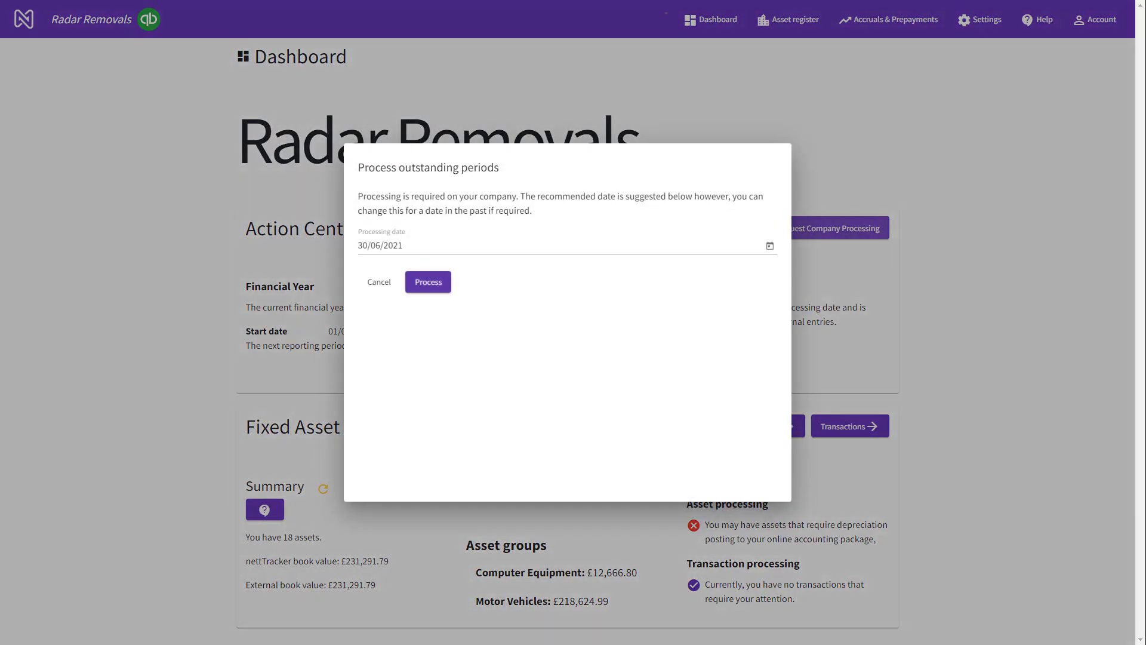
{"action": "left_click", "coordinate": [771, 246]}
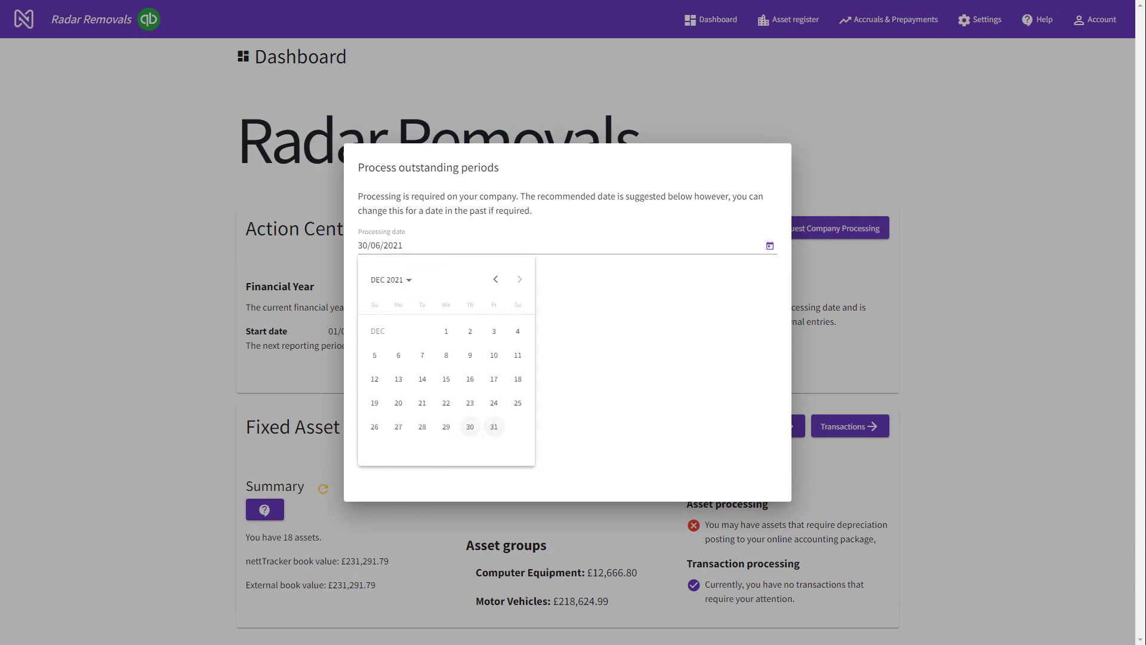
{"action": "left_click", "coordinate": [494, 426]}
{"action": "left_click", "coordinate": [428, 285]}
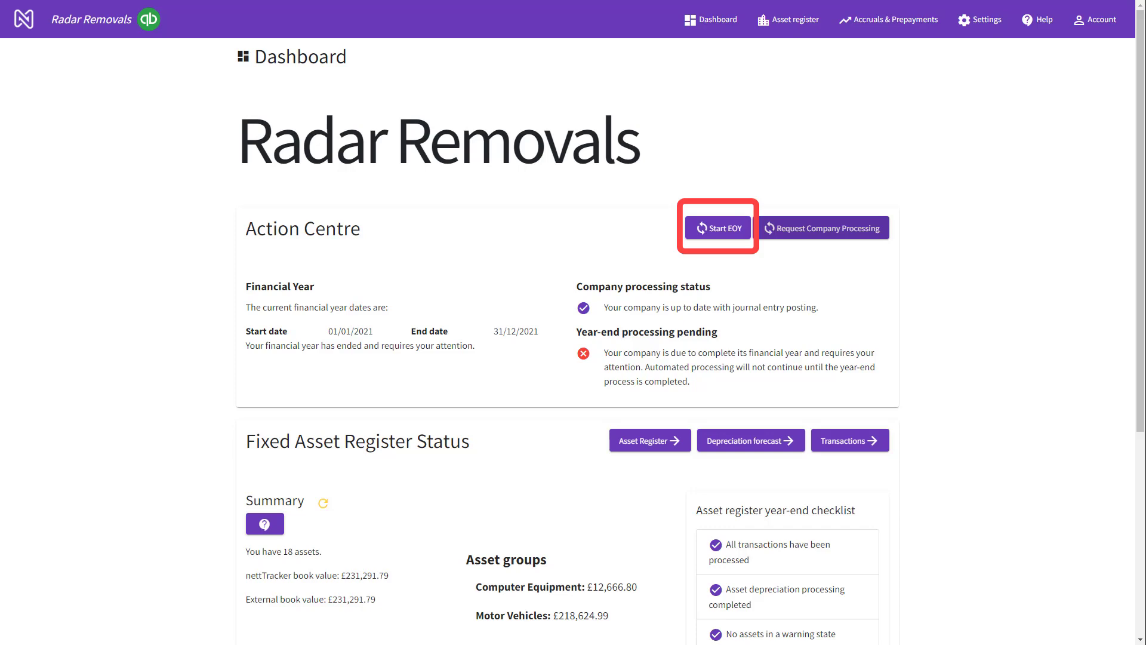
Start the year-end process for the company and proceed to reviewing its data.
{"action": "left_click", "coordinate": [718, 228]}
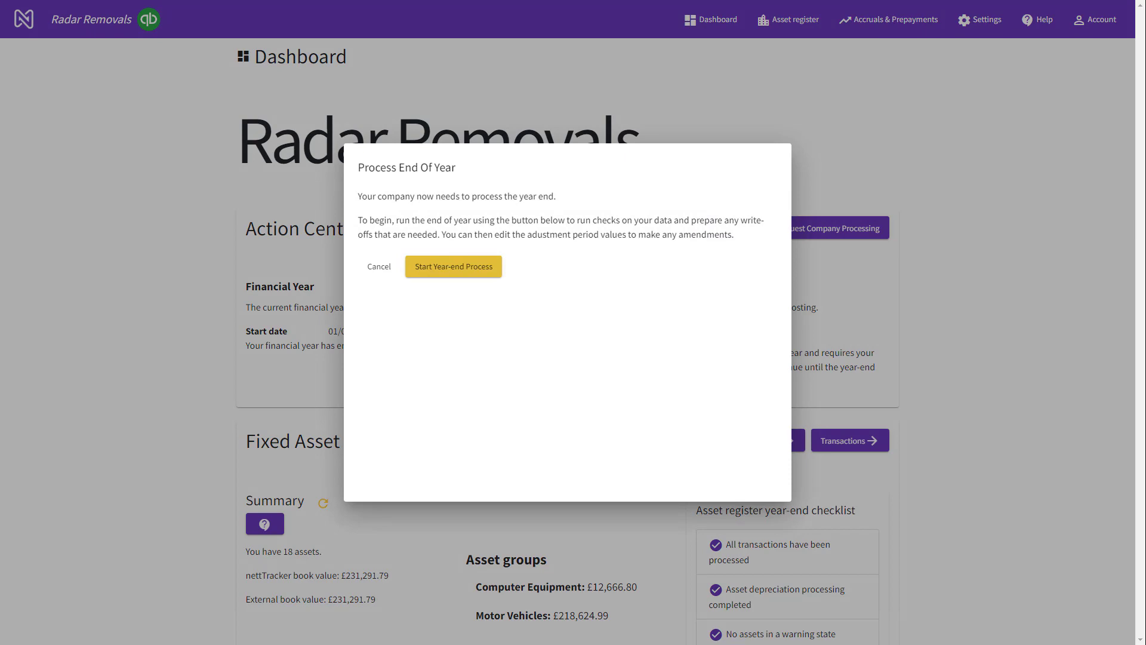
{"action": "left_click", "coordinate": [454, 267]}
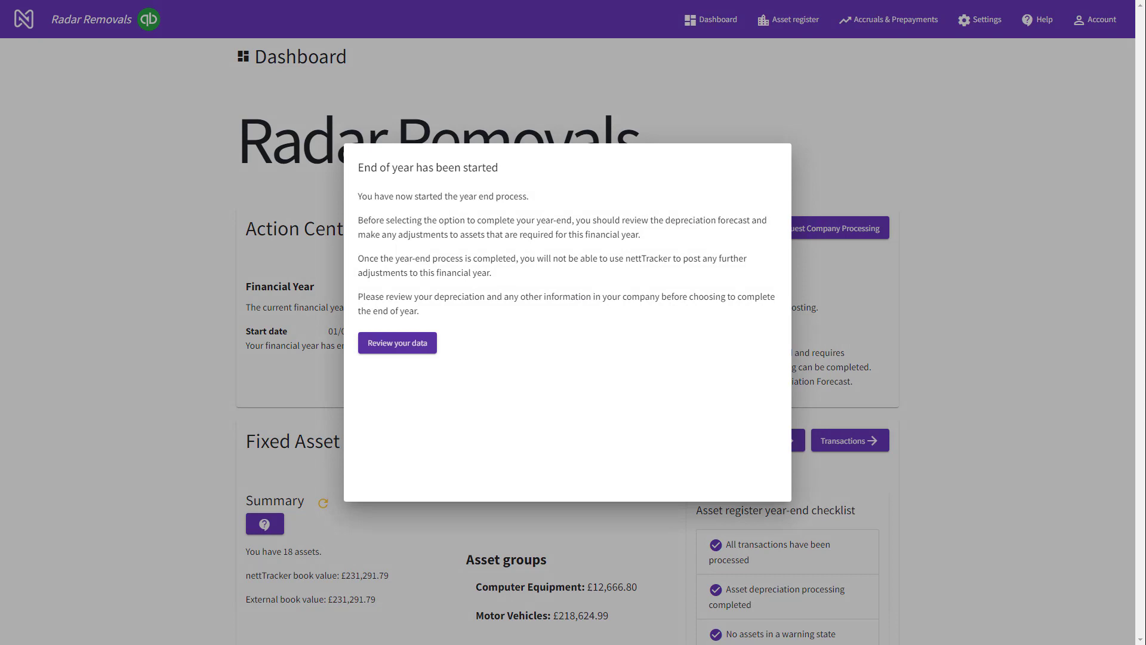
{"action": "left_click", "coordinate": [398, 342]}
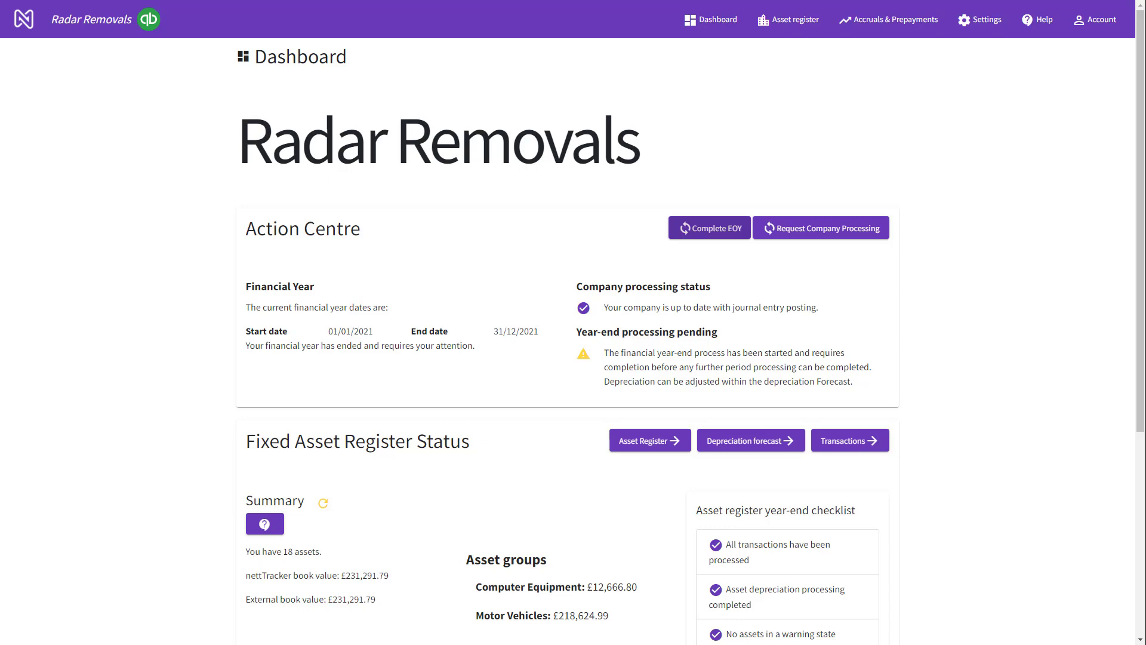
Open the depreciation forecast and view the year-end adjustment dialog for Computer 3 without changing its value.
{"action": "left_click", "coordinate": [738, 442]}
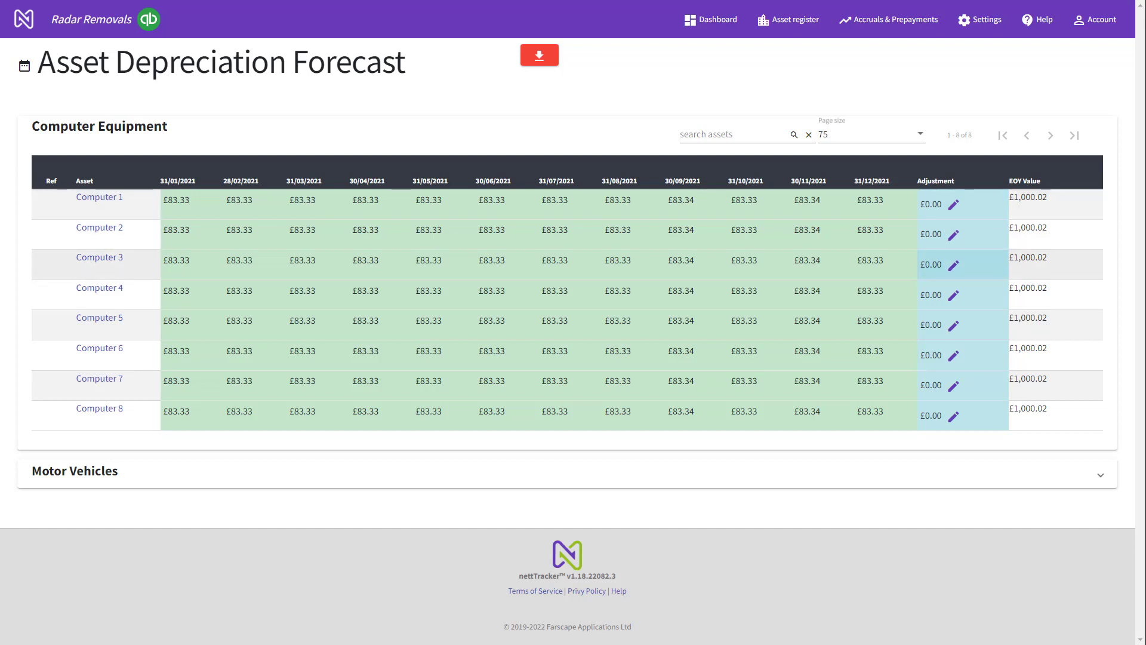
{"action": "left_click", "coordinate": [953, 265]}
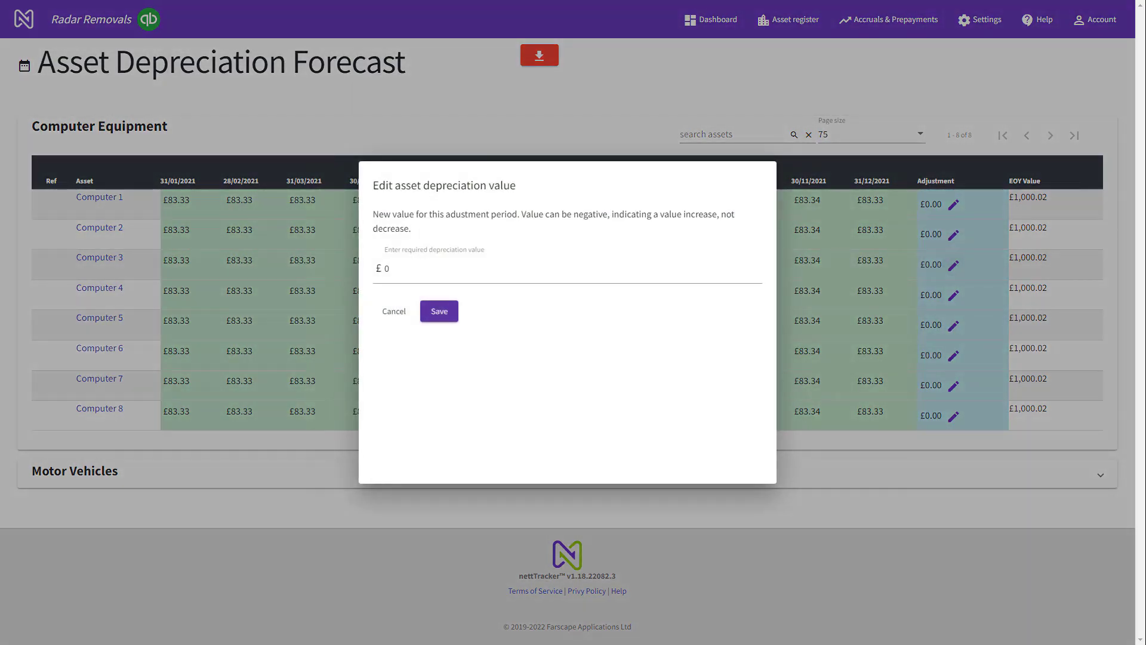
{"action": "left_click", "coordinate": [394, 311]}
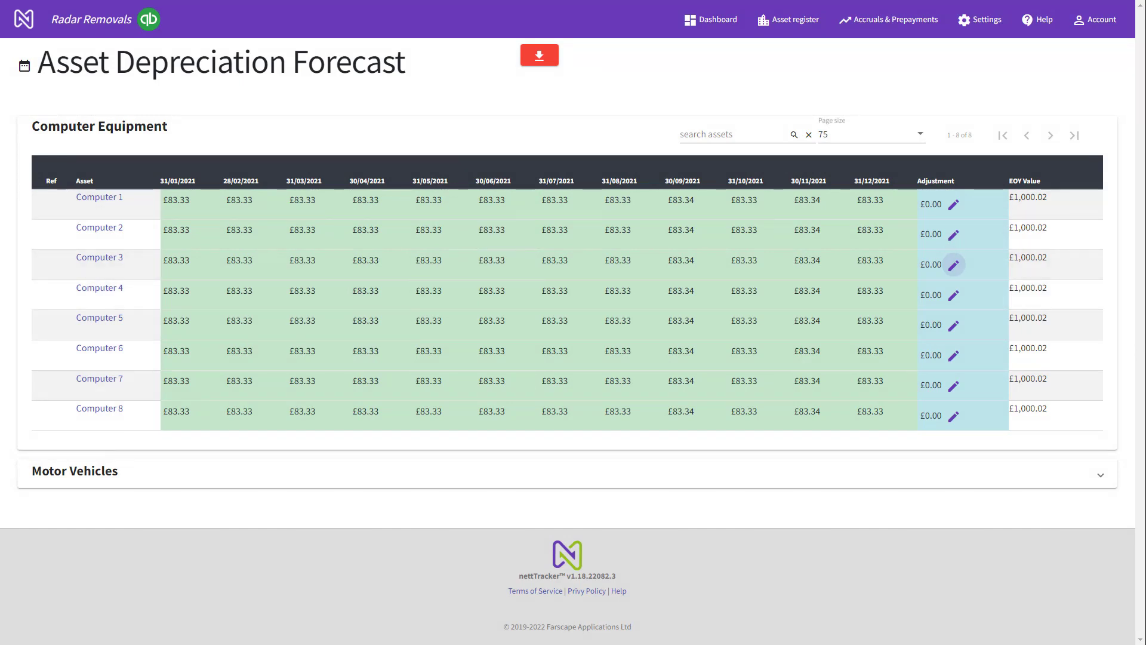
Complete the year-end process from the dashboard, using 31/12/2022 as the new end-of-year date.
{"action": "left_click", "coordinate": [710, 19]}
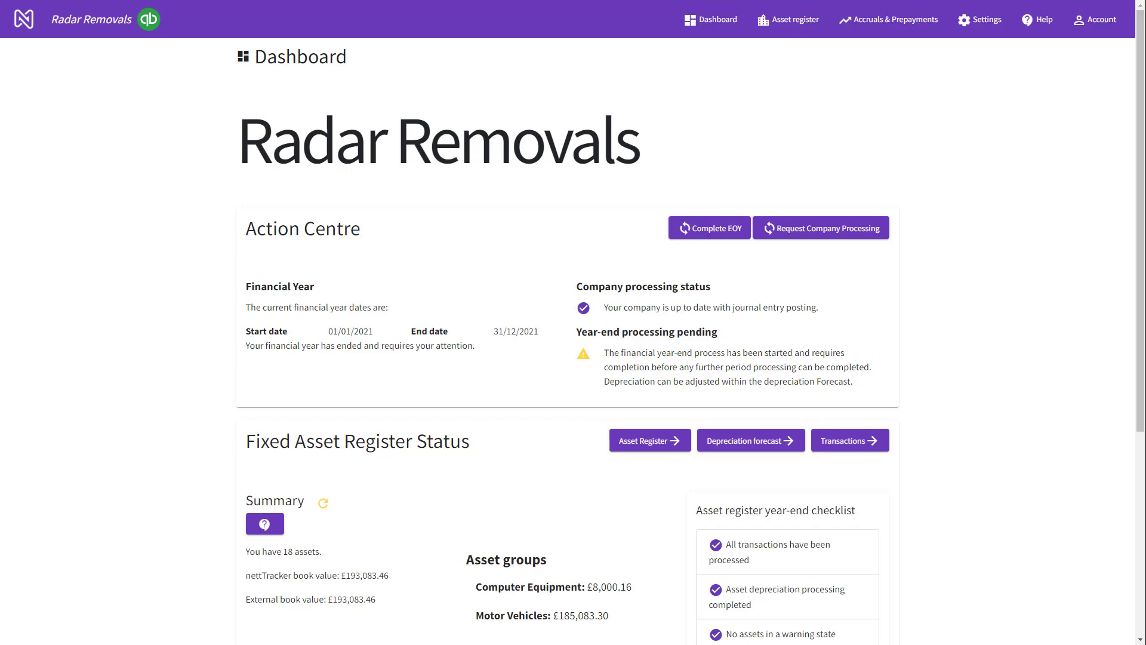
{"action": "left_click", "coordinate": [710, 228]}
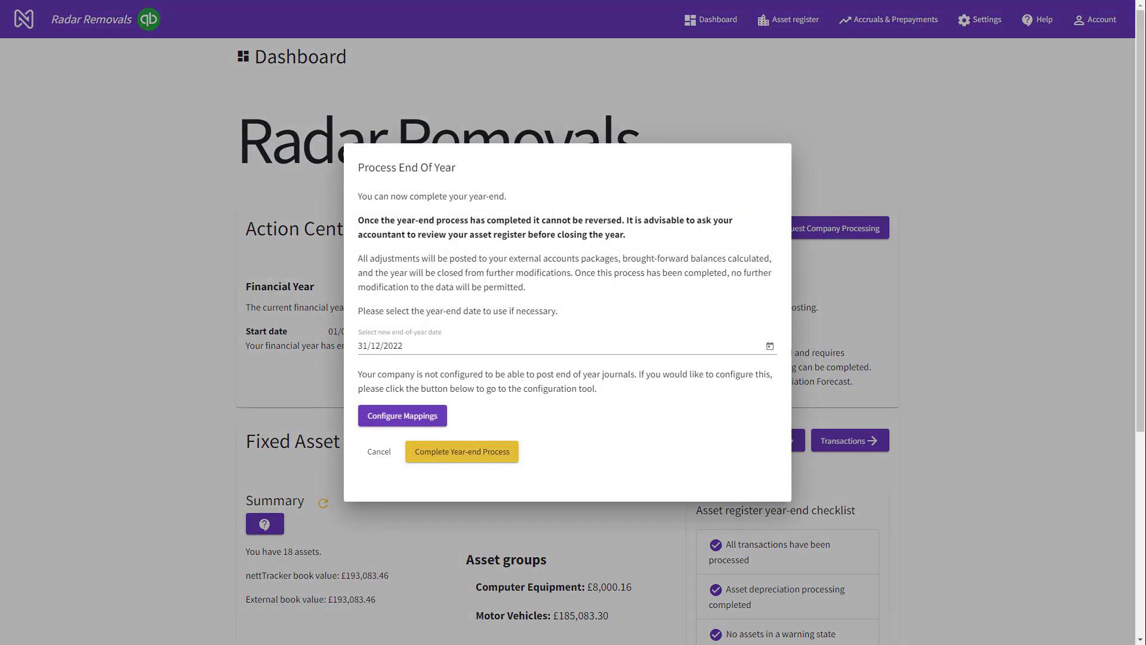
{"action": "left_click_drag", "start_coordinate": [358, 374], "coordinate": [455, 388]}
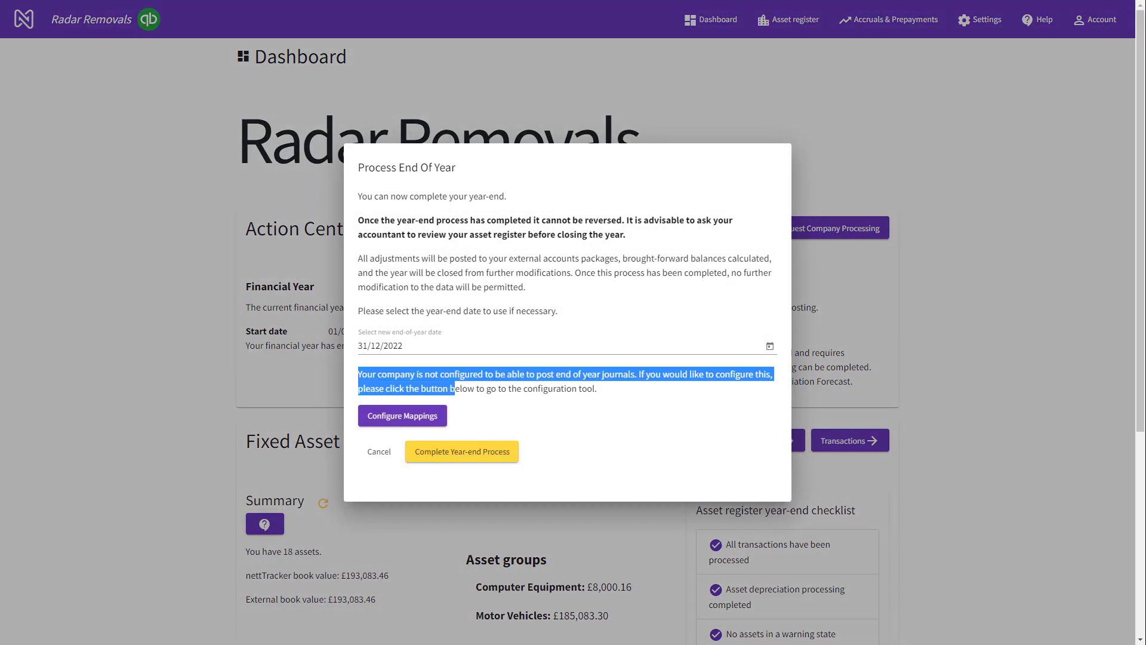
{"action": "left_click", "coordinate": [455, 389]}
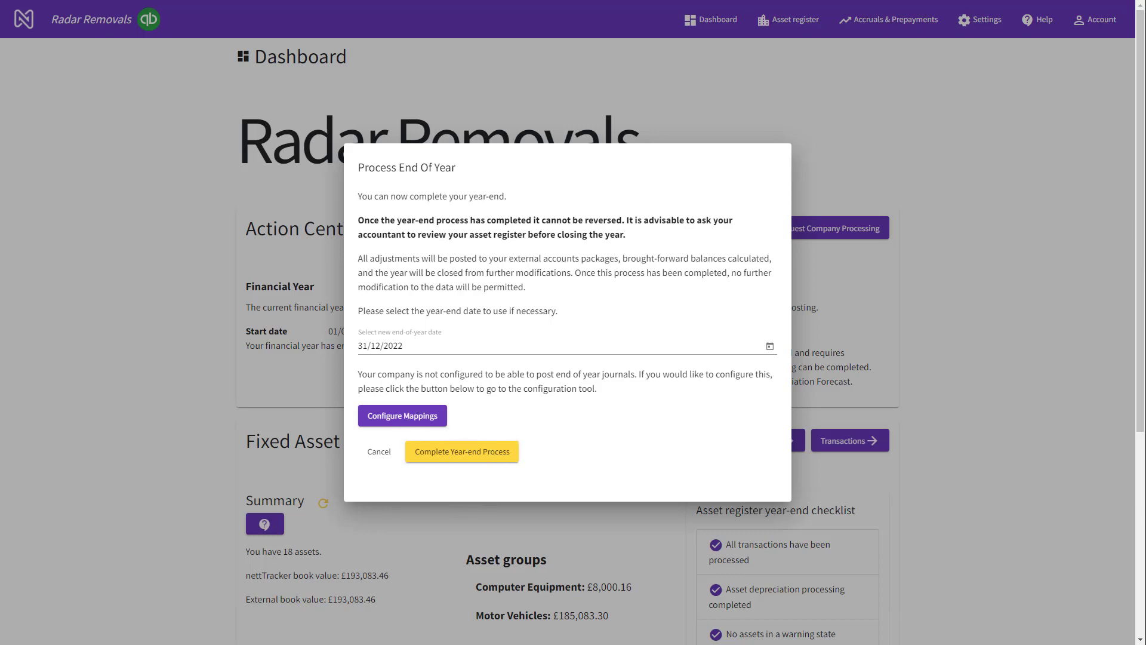
{"action": "left_click", "coordinate": [462, 452]}
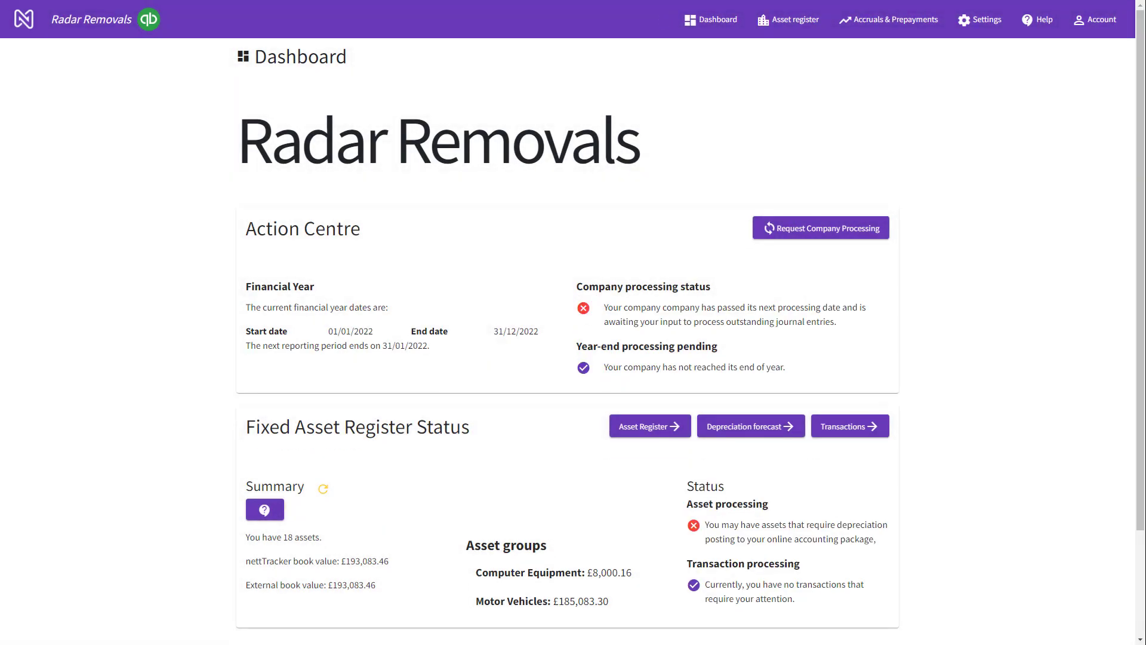
Check when the next reporting period ends and review which financial years can be selected in the asset register.
{"action": "left_click_drag", "start_coordinate": [245, 345], "coordinate": [430, 345]}
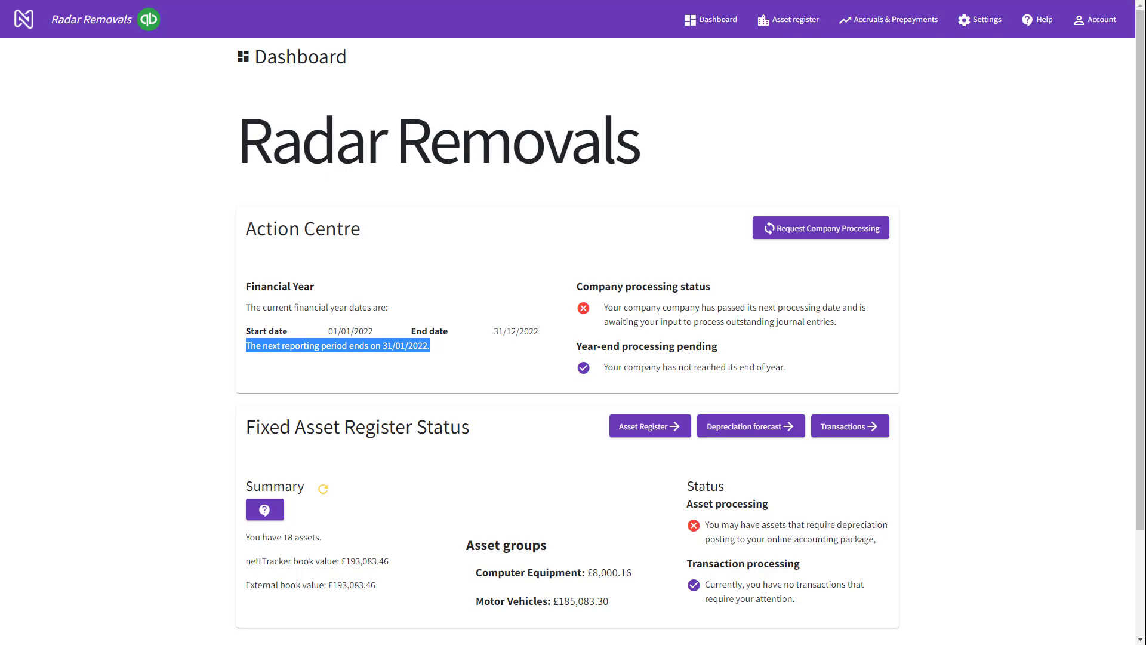
{"action": "left_click", "coordinate": [650, 426]}
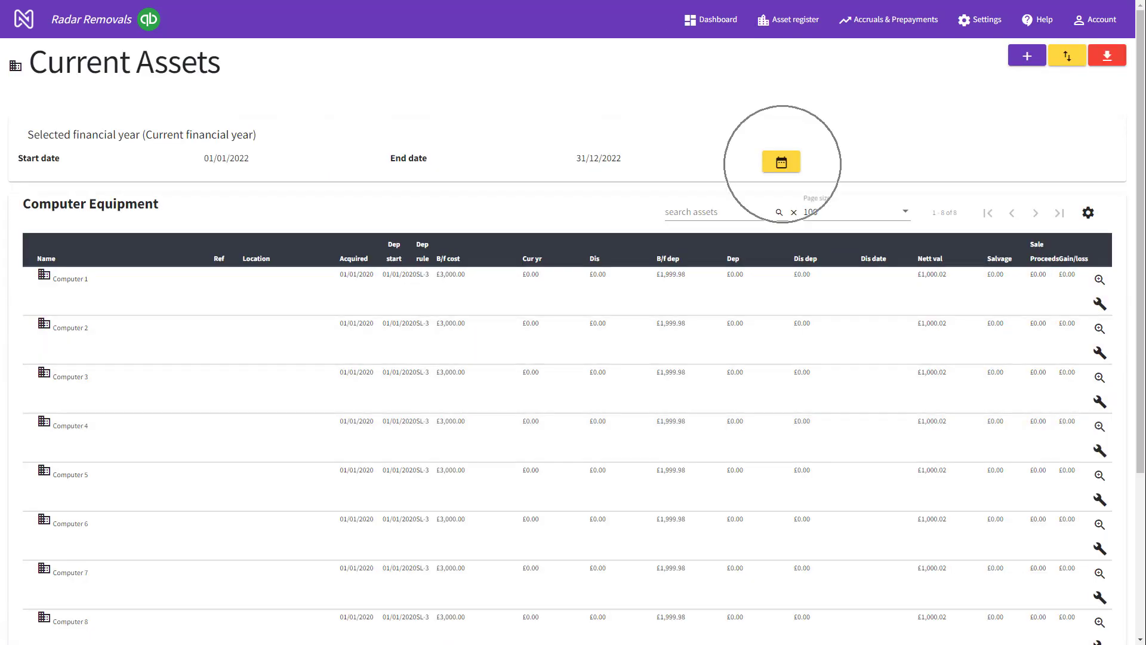
{"action": "left_click", "coordinate": [781, 162]}
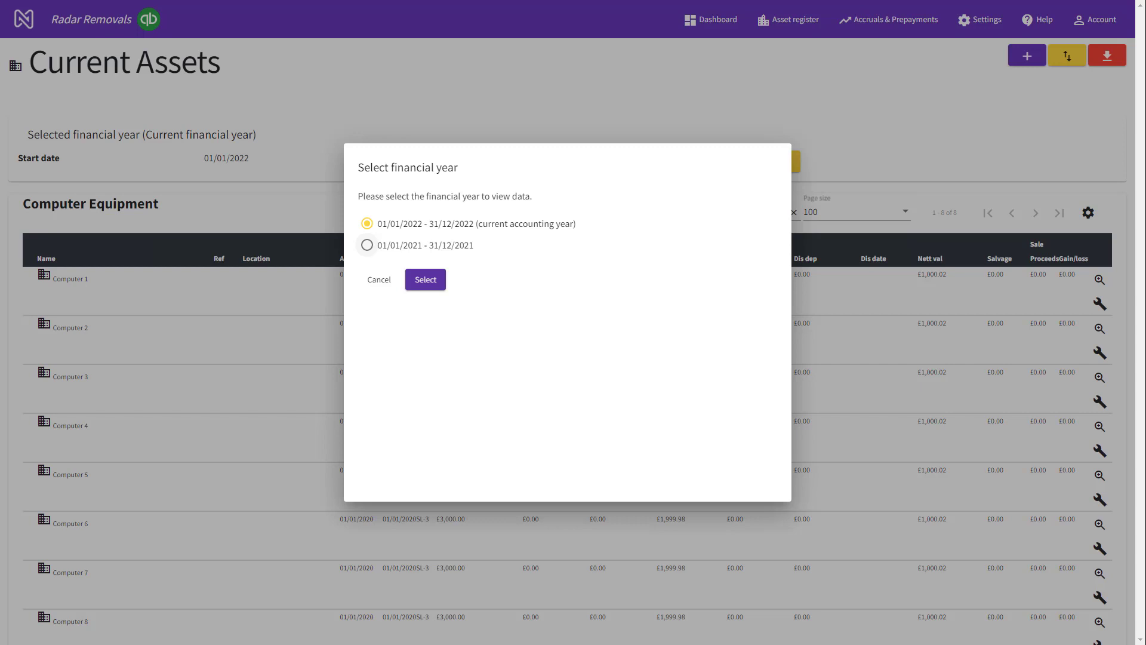
{"action": "left_click", "coordinate": [380, 279]}
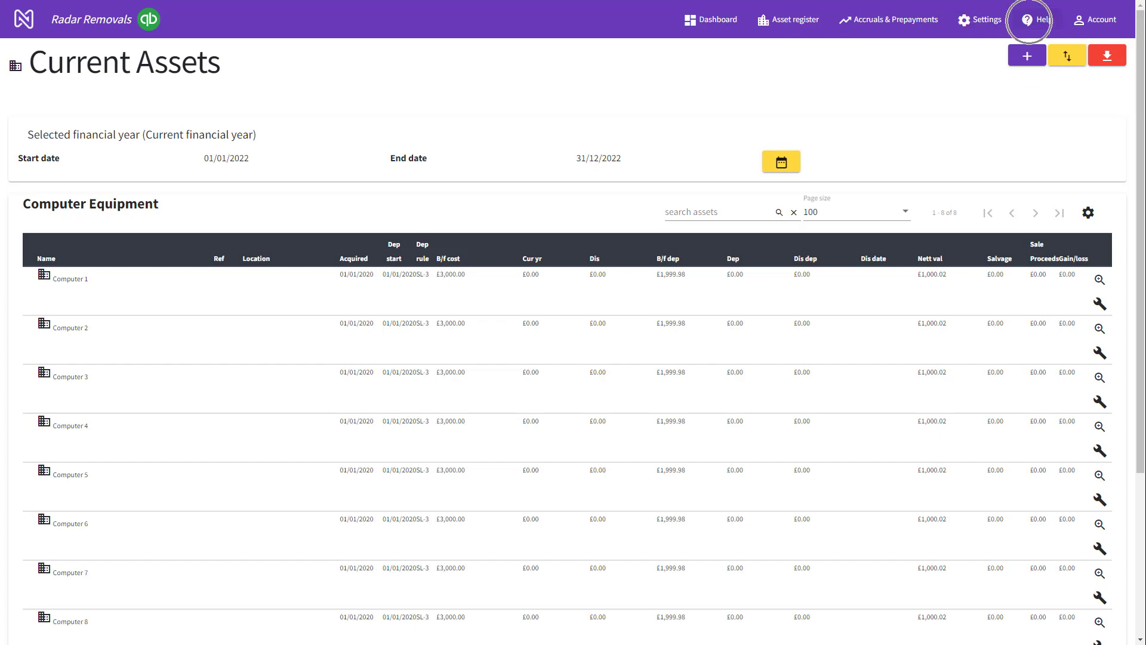
Open the nettTracker Knowledge base through the help and support page and search it for "how is reduc".
{"action": "left_click", "coordinate": [1039, 19]}
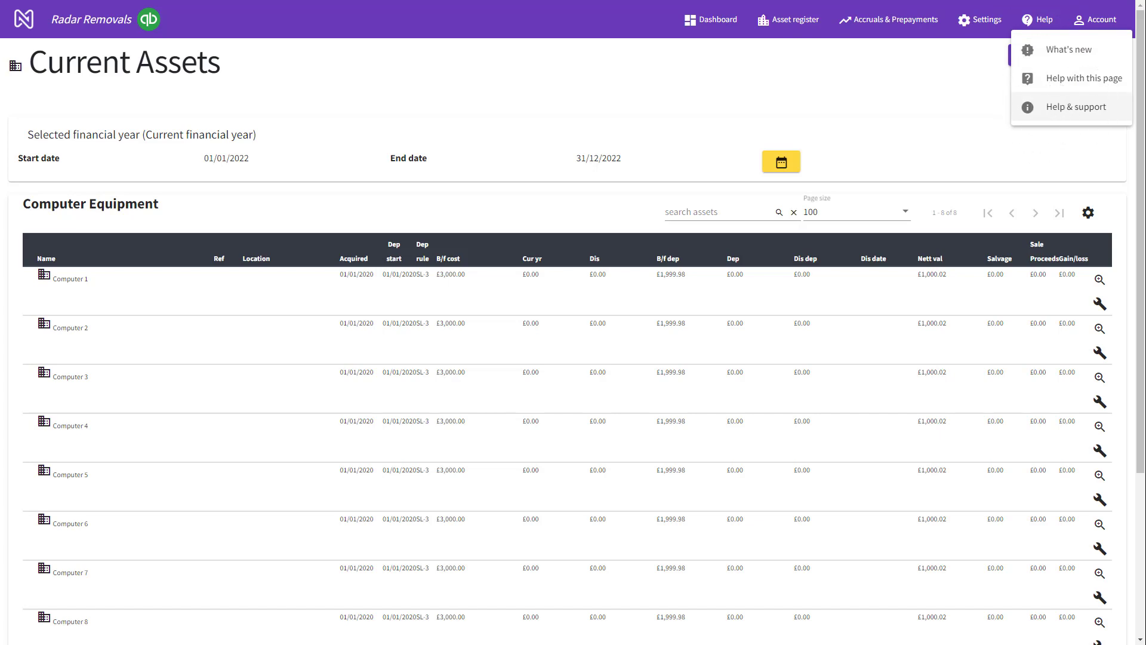
{"action": "left_click", "coordinate": [1055, 108]}
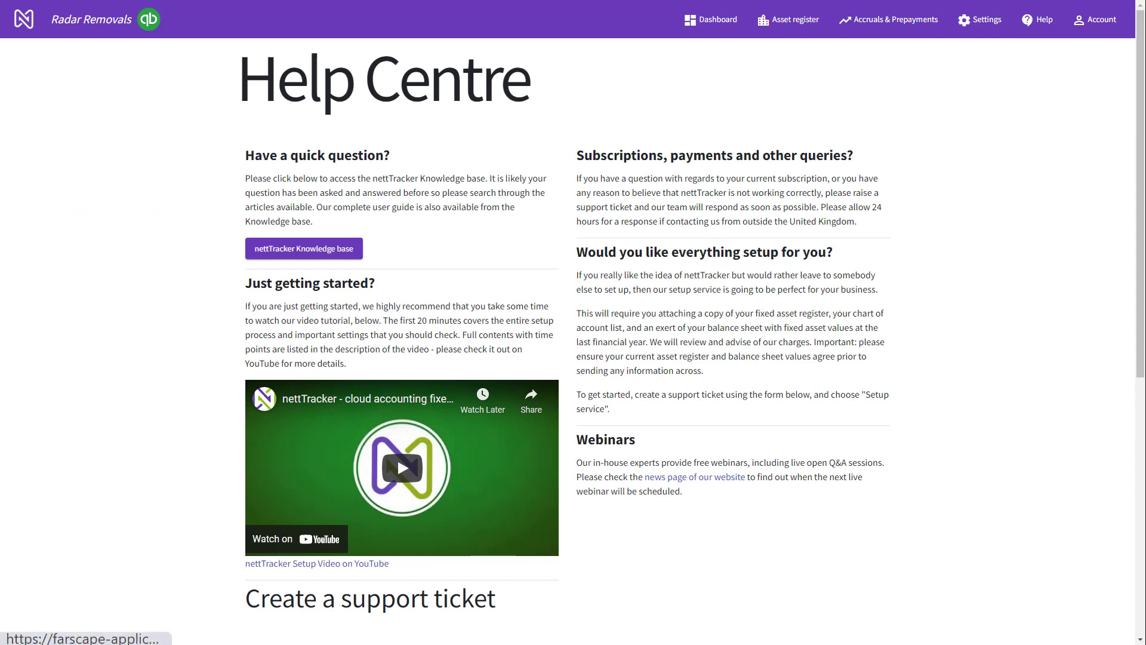
{"action": "left_click", "coordinate": [334, 245]}
{"action": "key", "text": "ctrl"}
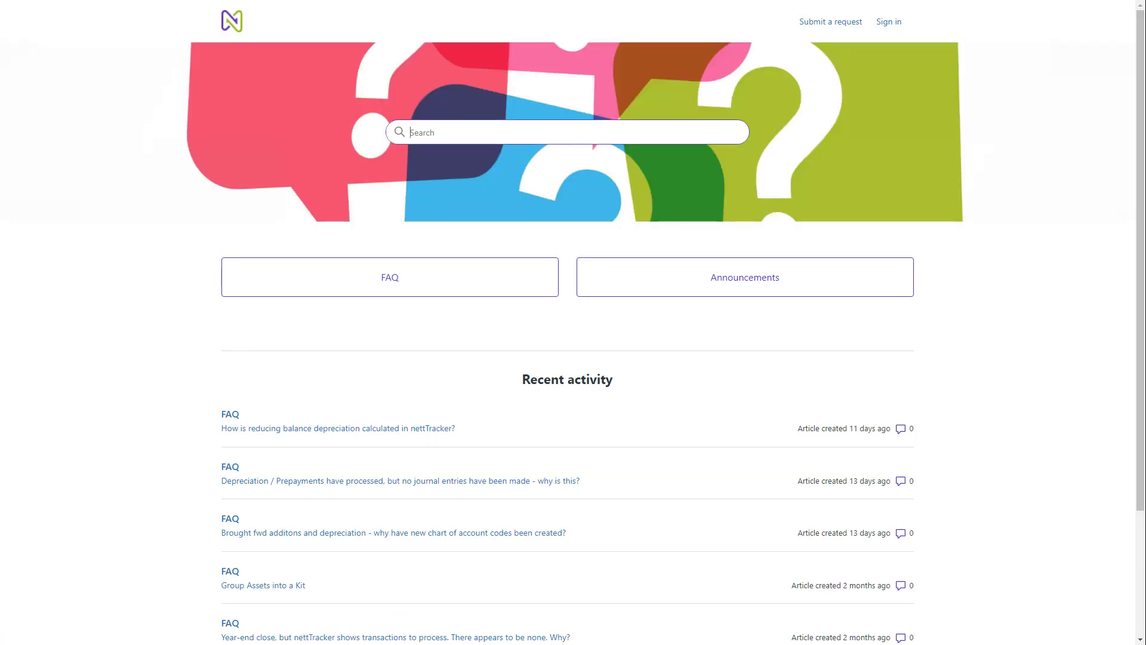
{"action": "type", "text": "how is "}
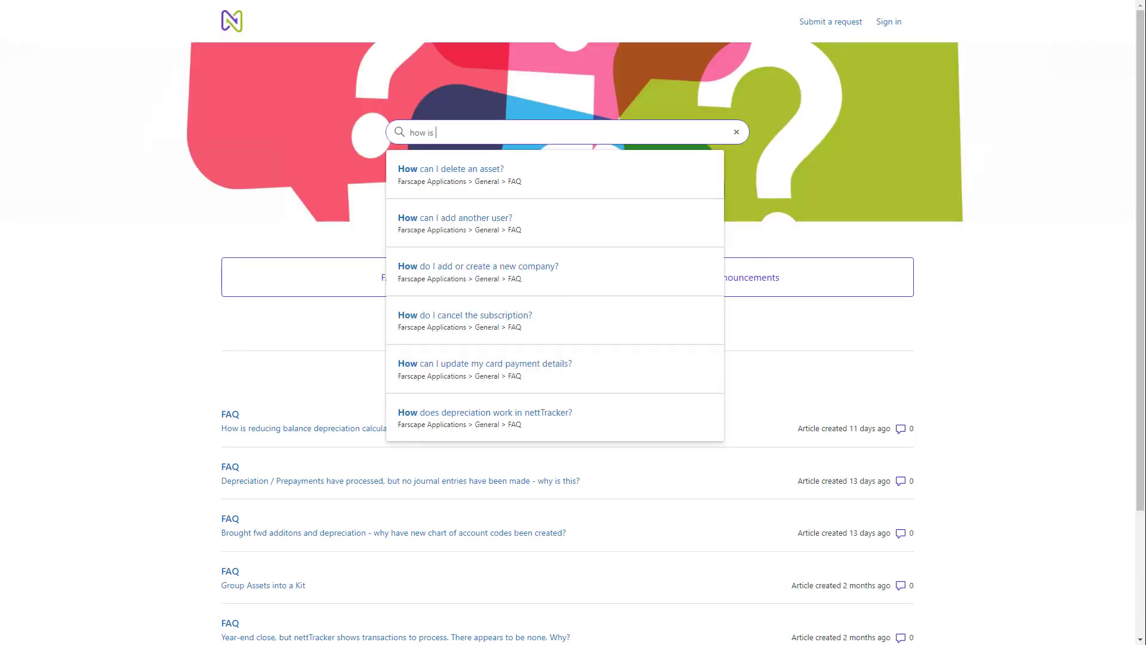
{"action": "type", "text": "reduc"}
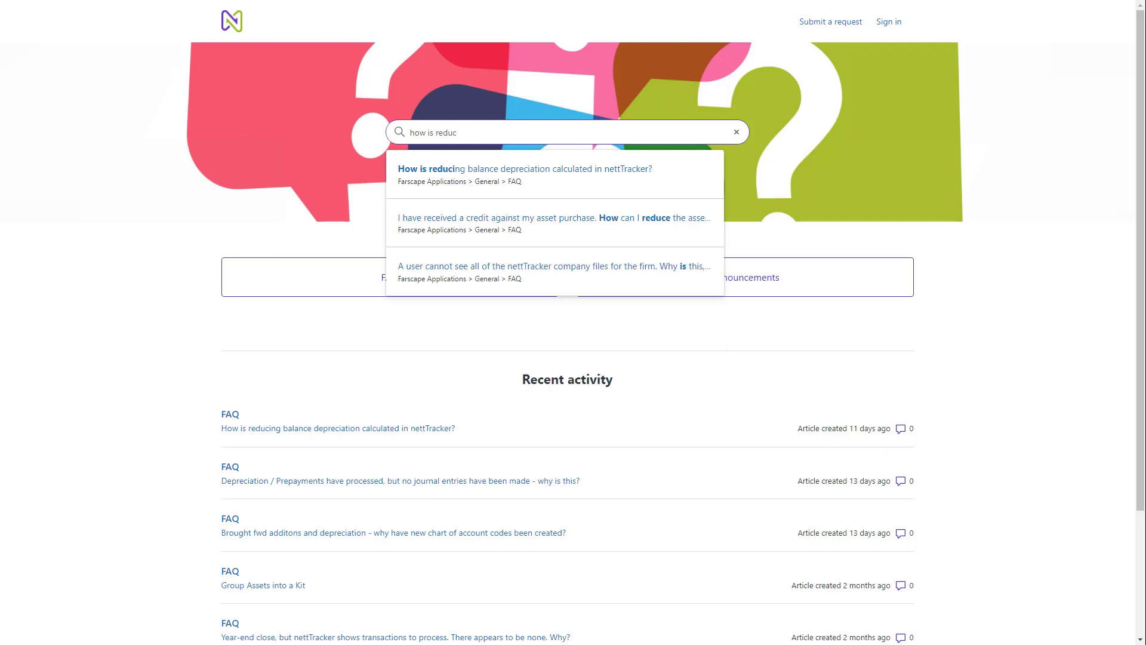
{"action": "key", "text": "Down"}
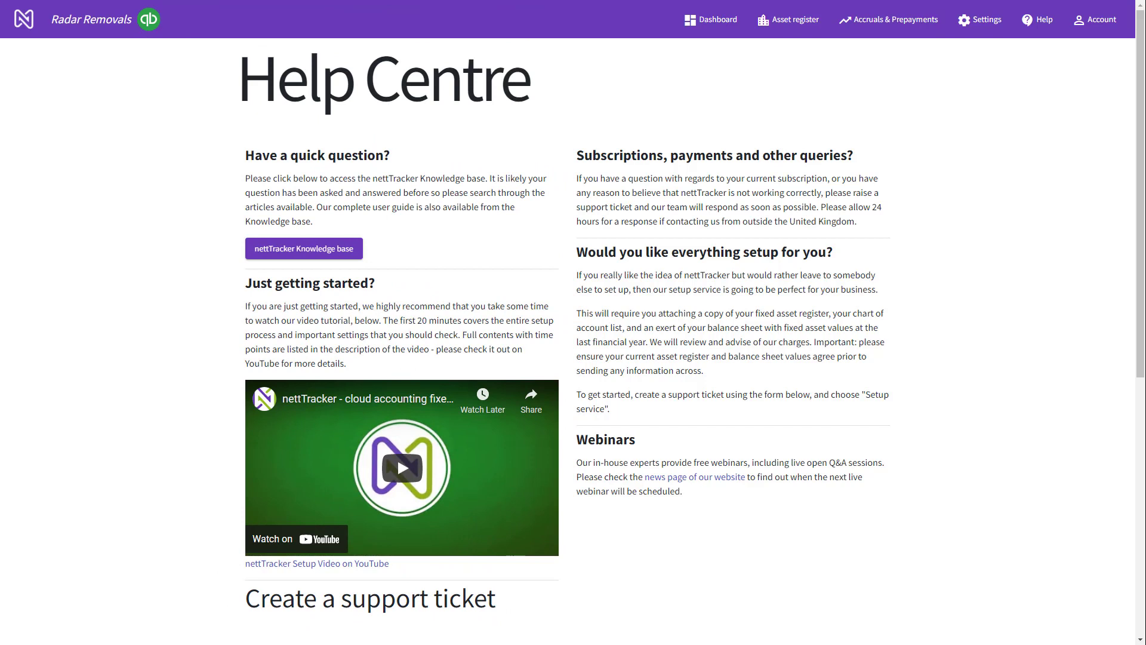
Set the support ticket's help topic to nettTracker problems in the Help Centre.
{"action": "scroll", "coordinate": [573, 335], "scroll_direction": "down", "scroll_amount": 3}
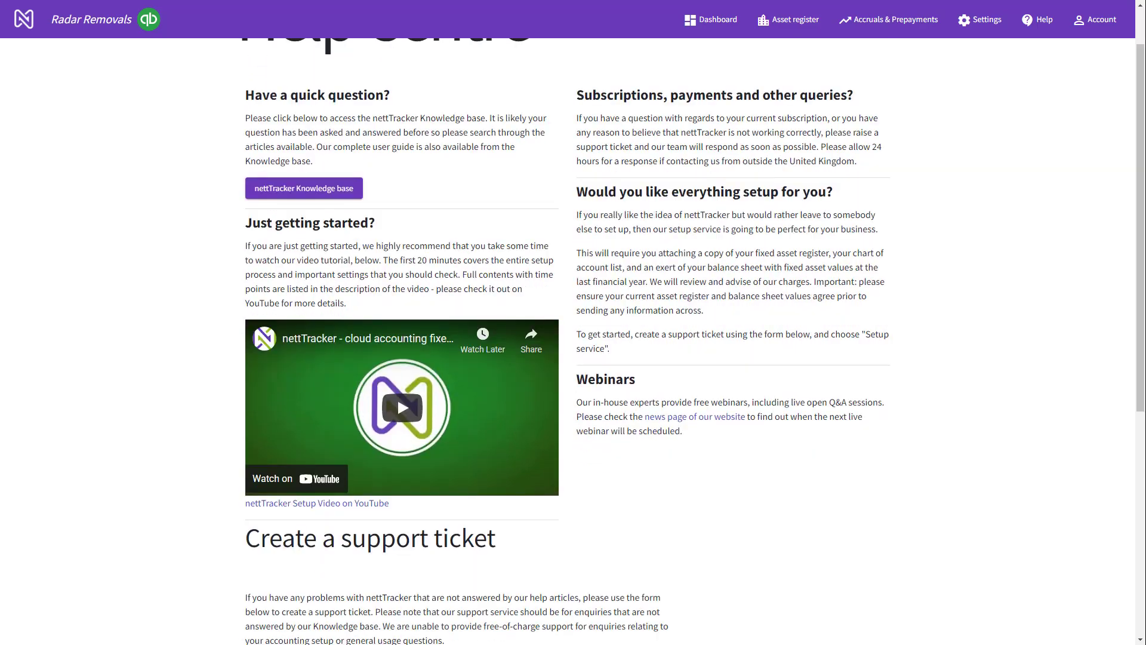
{"action": "scroll", "coordinate": [573, 334], "scroll_direction": "down", "scroll_amount": 4}
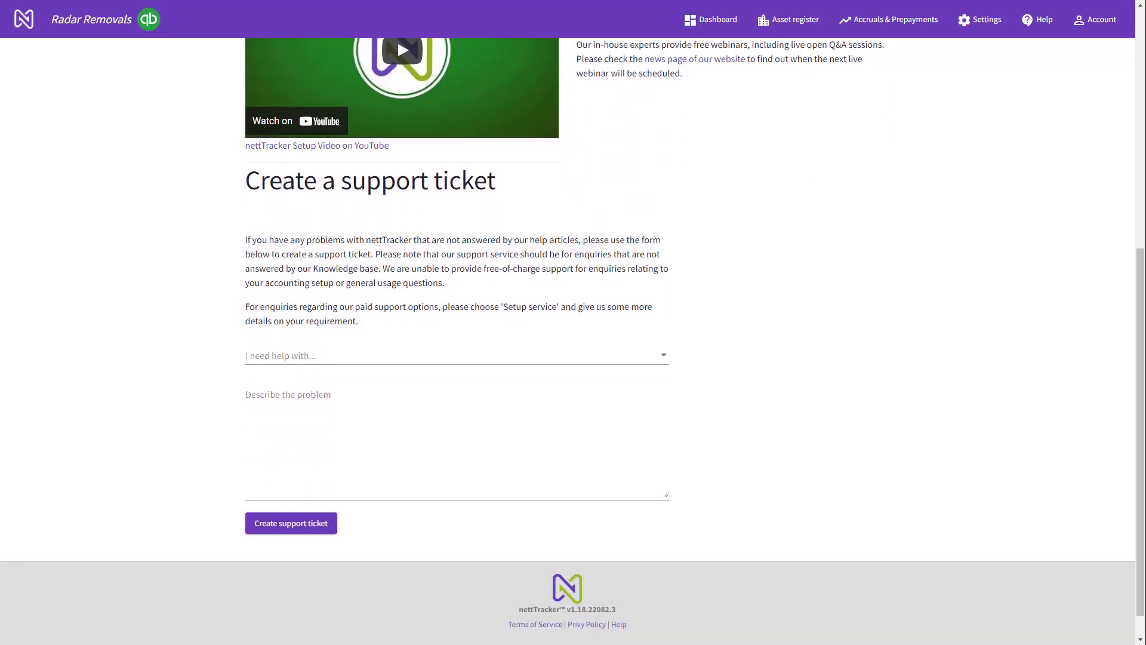
{"action": "left_click", "coordinate": [456, 356]}
{"action": "key", "text": "Down"}
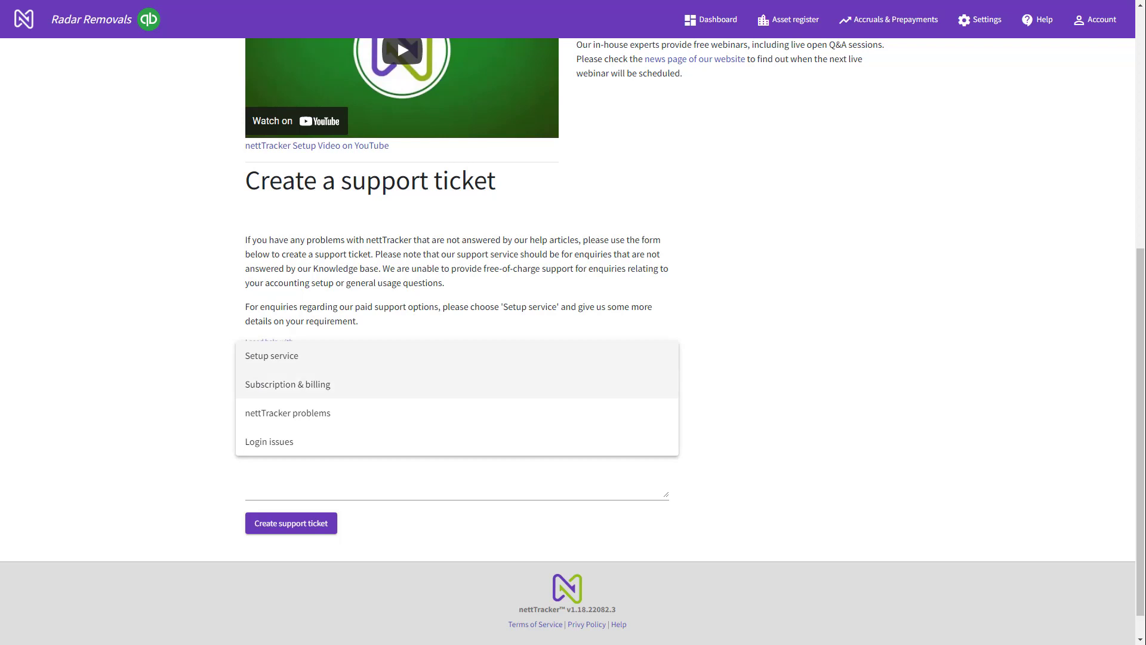
{"action": "key", "text": "Down"}
{"action": "key", "text": "Return"}
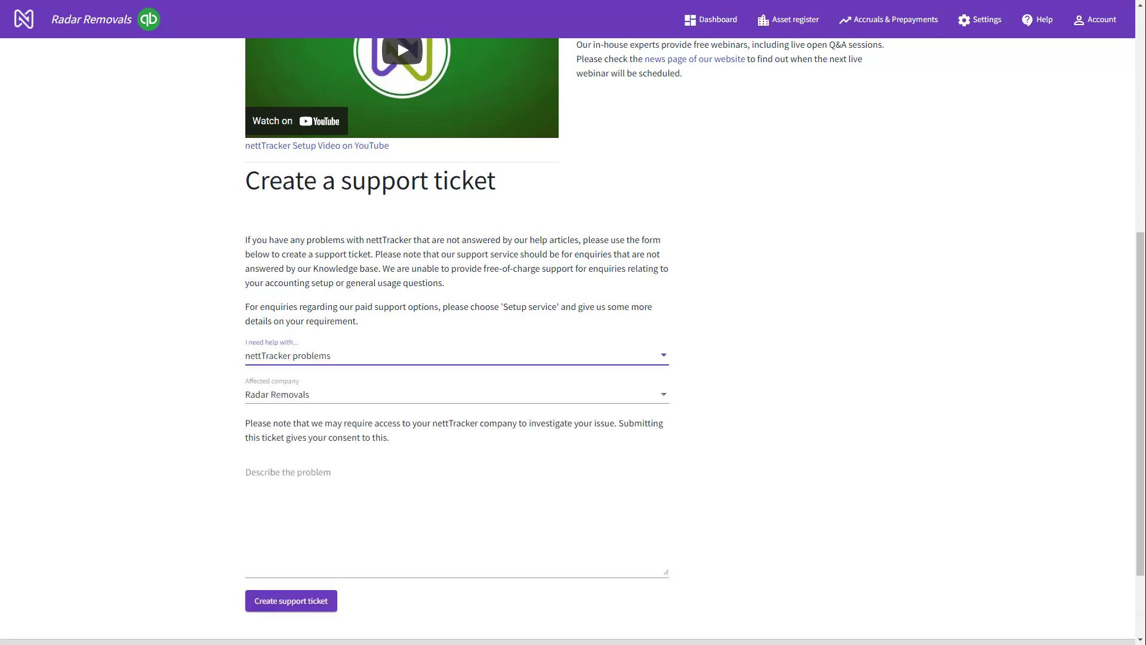